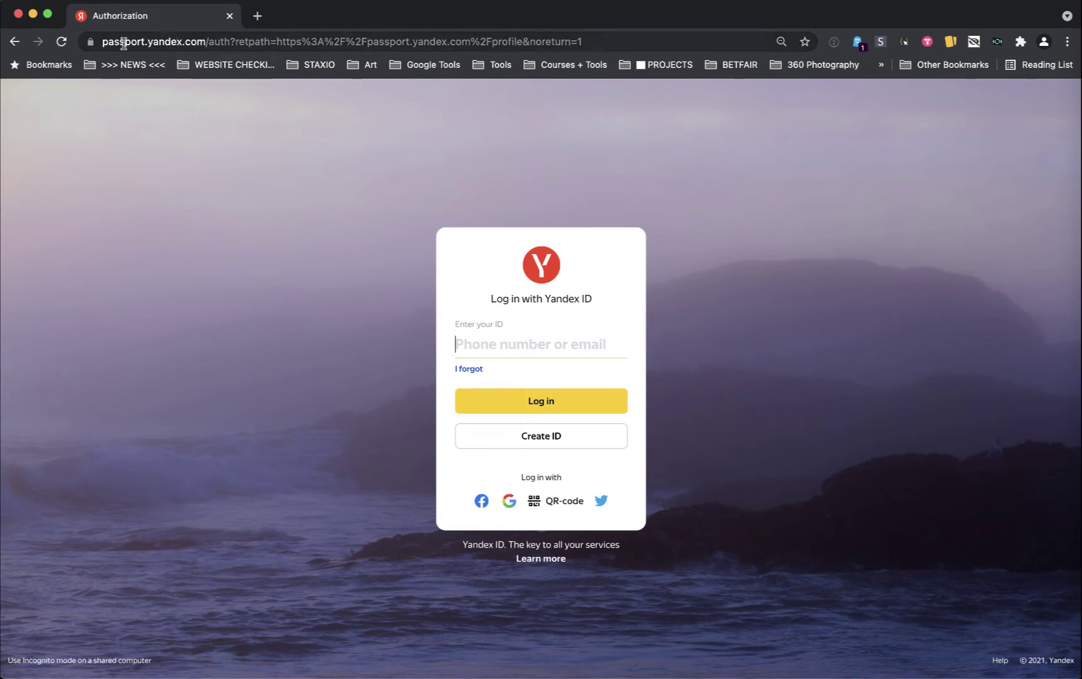
{"action": "left_click_drag", "start_coordinate": [104, 42], "coordinate": [207, 44]}
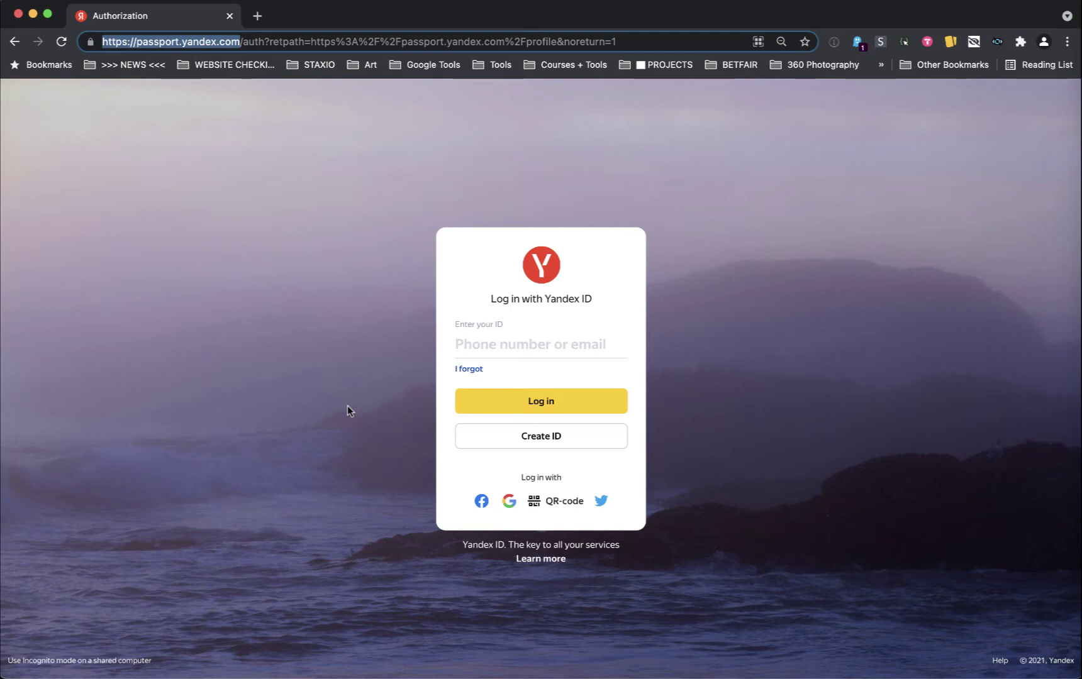
{"action": "right_click", "coordinate": [263, 292]}
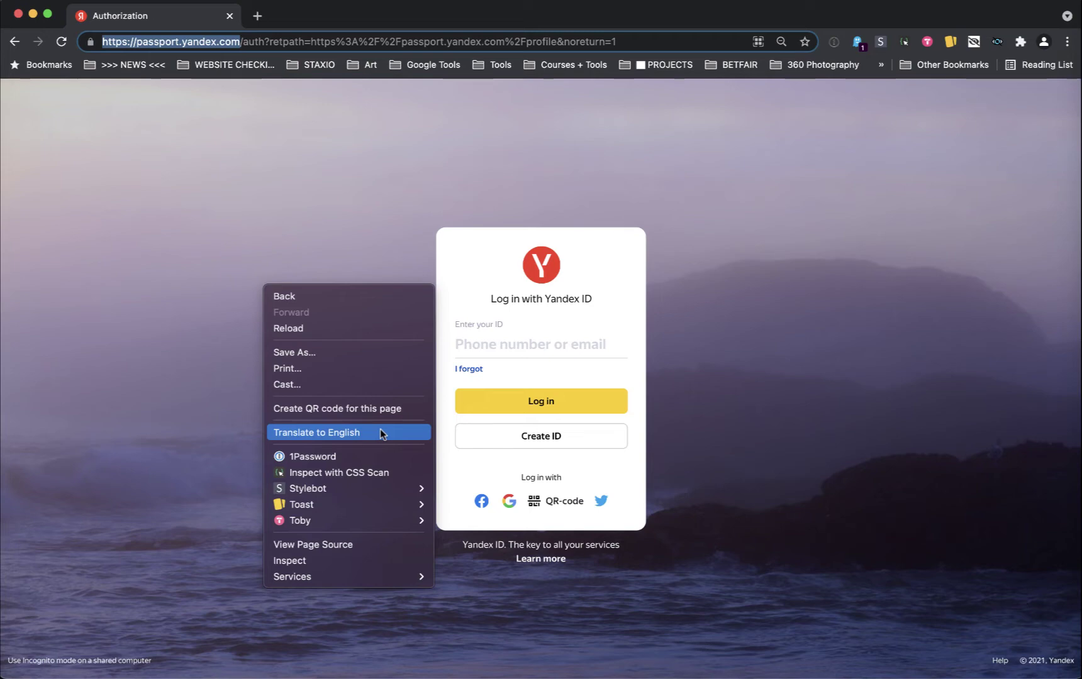
Dismiss the page menu and start a new Yandex ID registration at the mobile phone field.
{"action": "left_click", "coordinate": [367, 245]}
{"action": "left_click", "coordinate": [476, 430]}
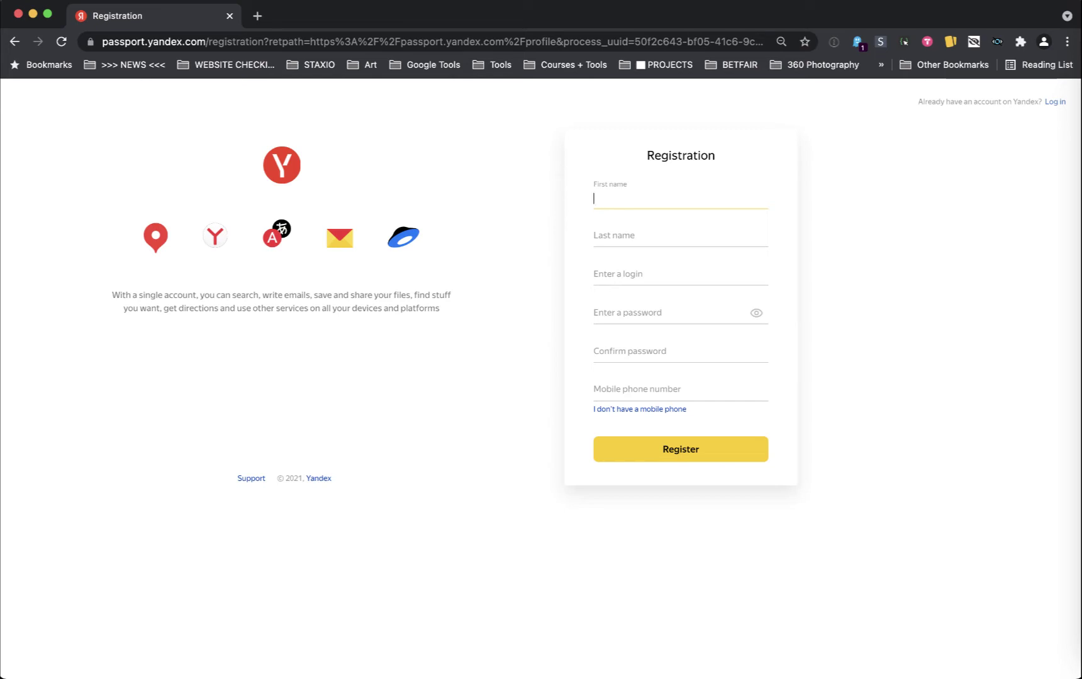
{"action": "left_click", "coordinate": [611, 391]}
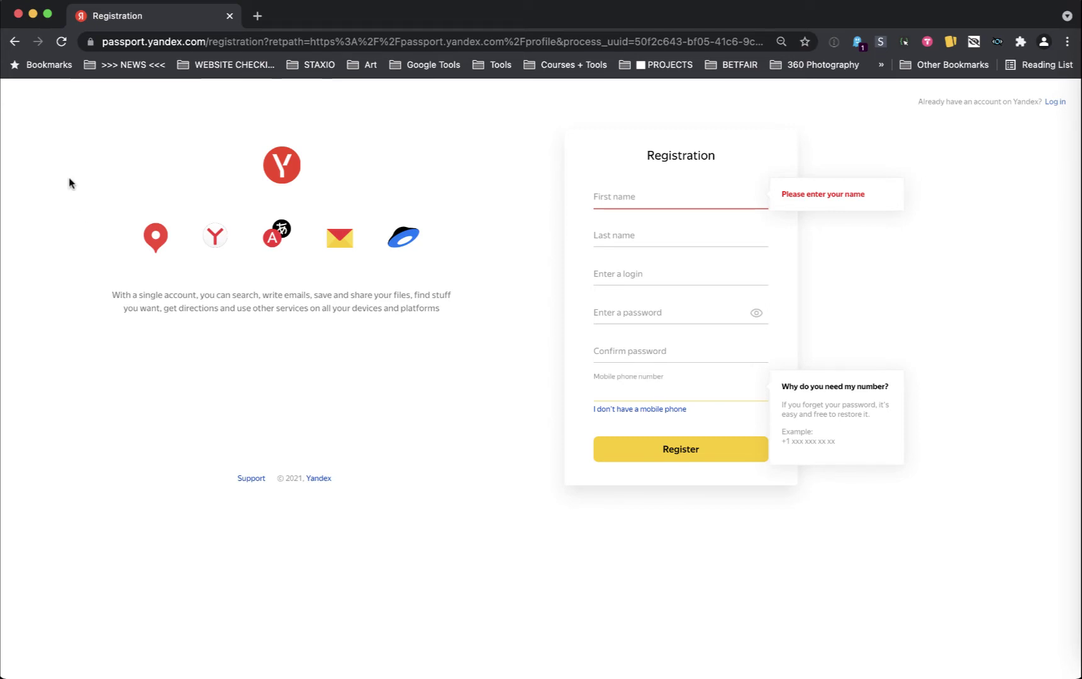
Log in to Yandex ID using the login and password saved in 1Password.
{"action": "left_click", "coordinate": [13, 42]}
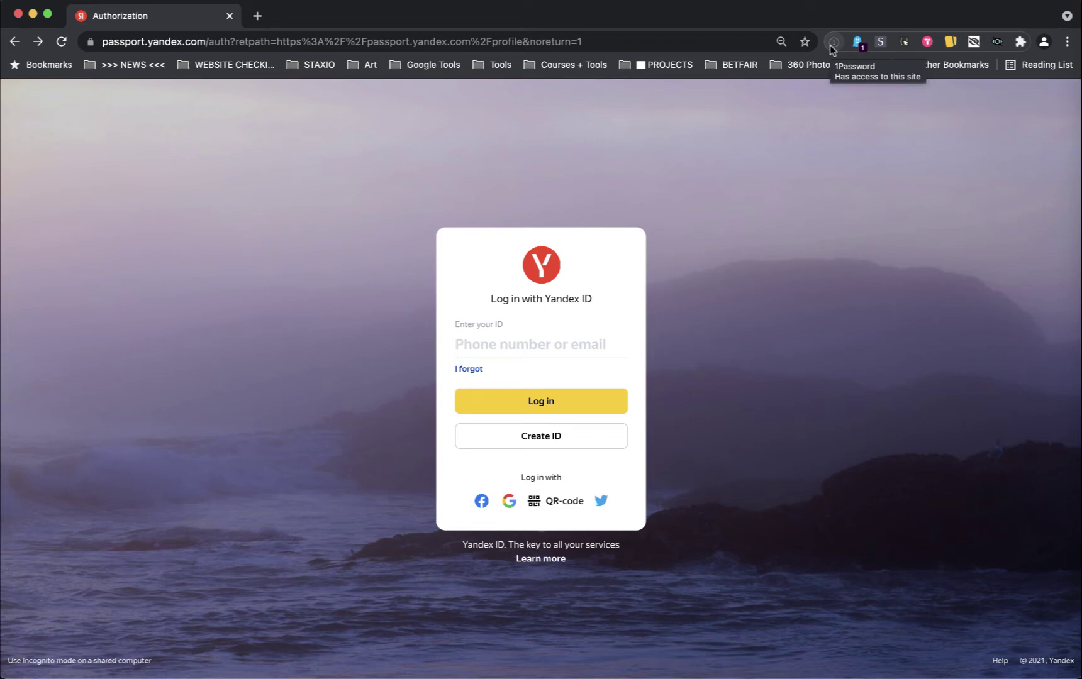
{"action": "left_click", "coordinate": [832, 43]}
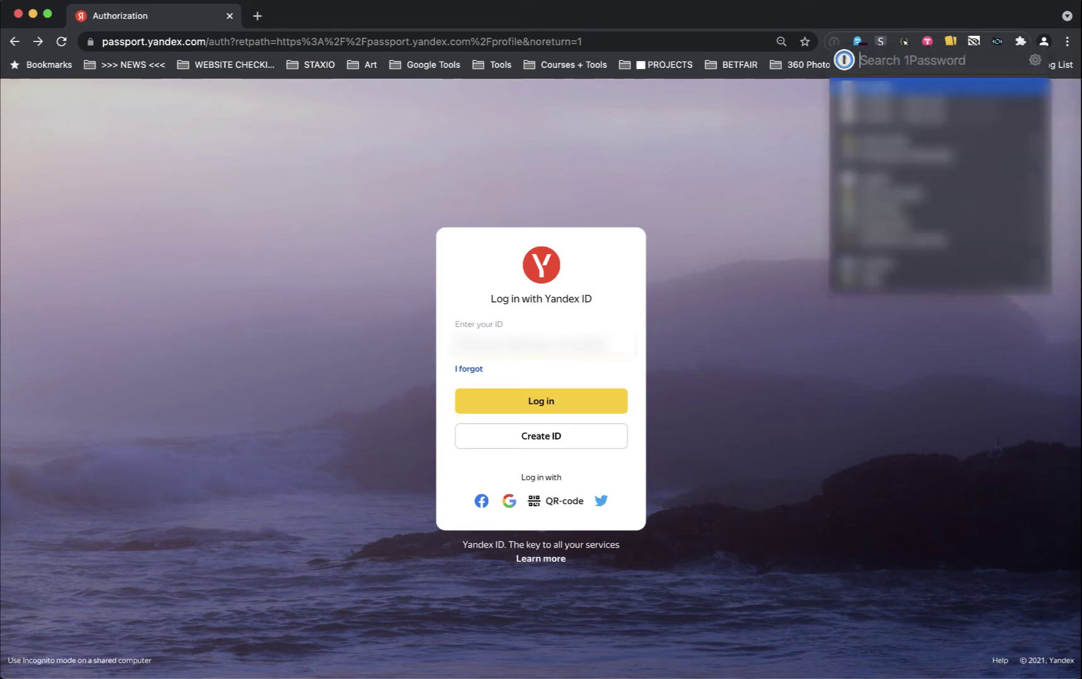
{"action": "key", "text": "Return"}
{"action": "left_click", "coordinate": [596, 401]}
{"action": "left_click", "coordinate": [834, 42]}
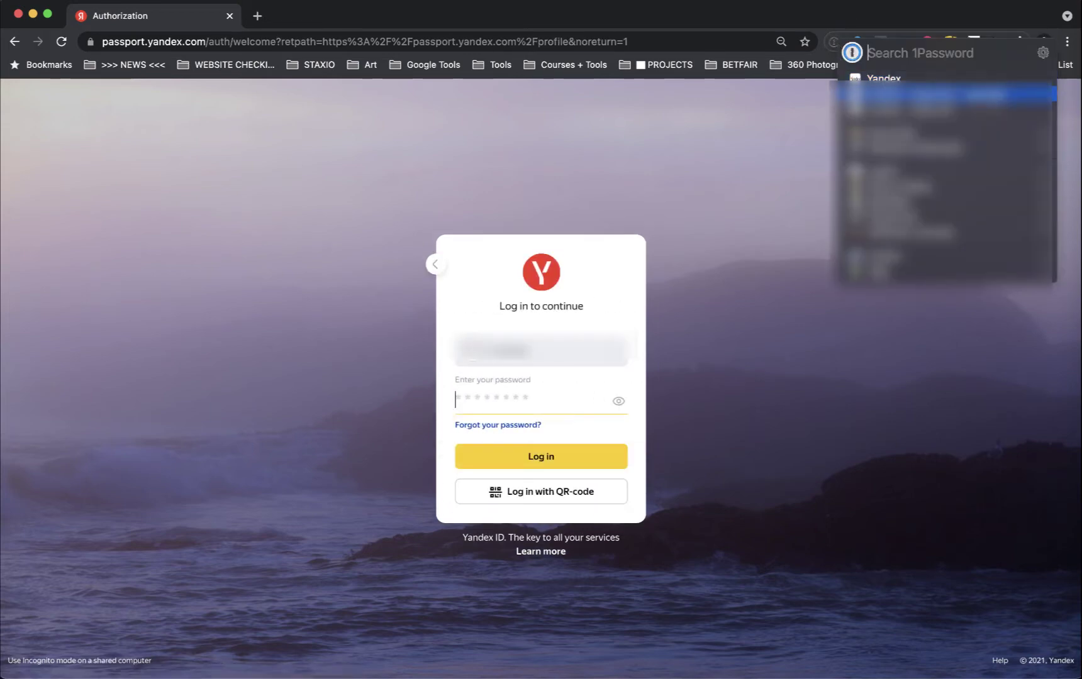
{"action": "key", "text": "Return"}
{"action": "key", "text": "Return"}
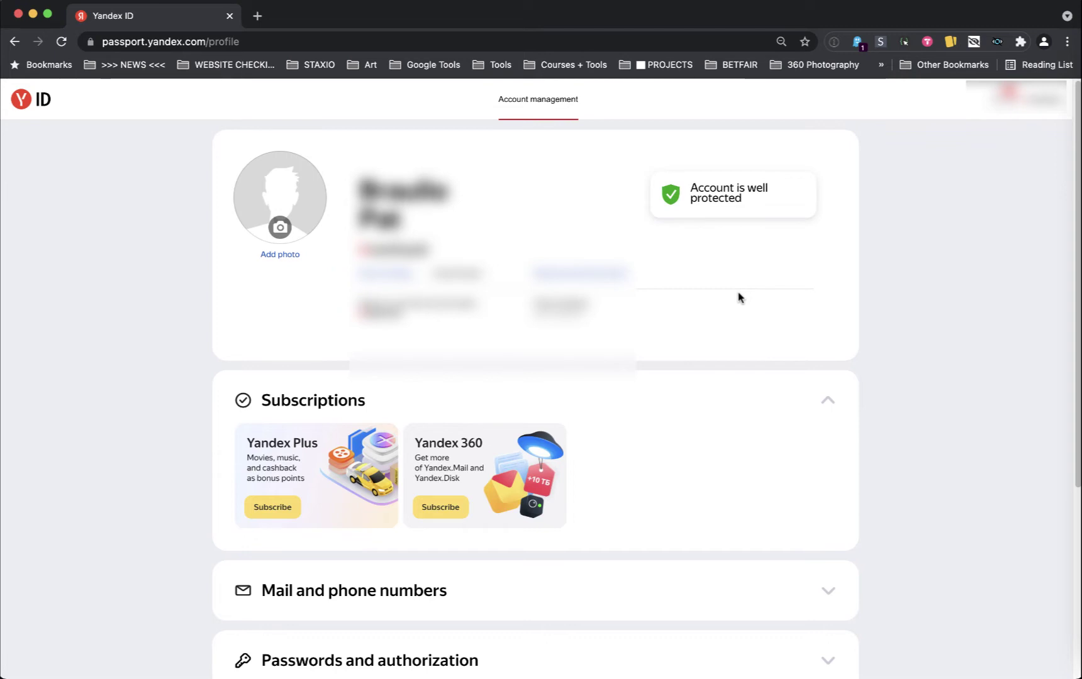
Go to oauth.yandex.ru and translate the registered applications page into English.
{"action": "left_click", "coordinate": [460, 41]}
{"action": "type", "text": "oauth.yandex.ru"}
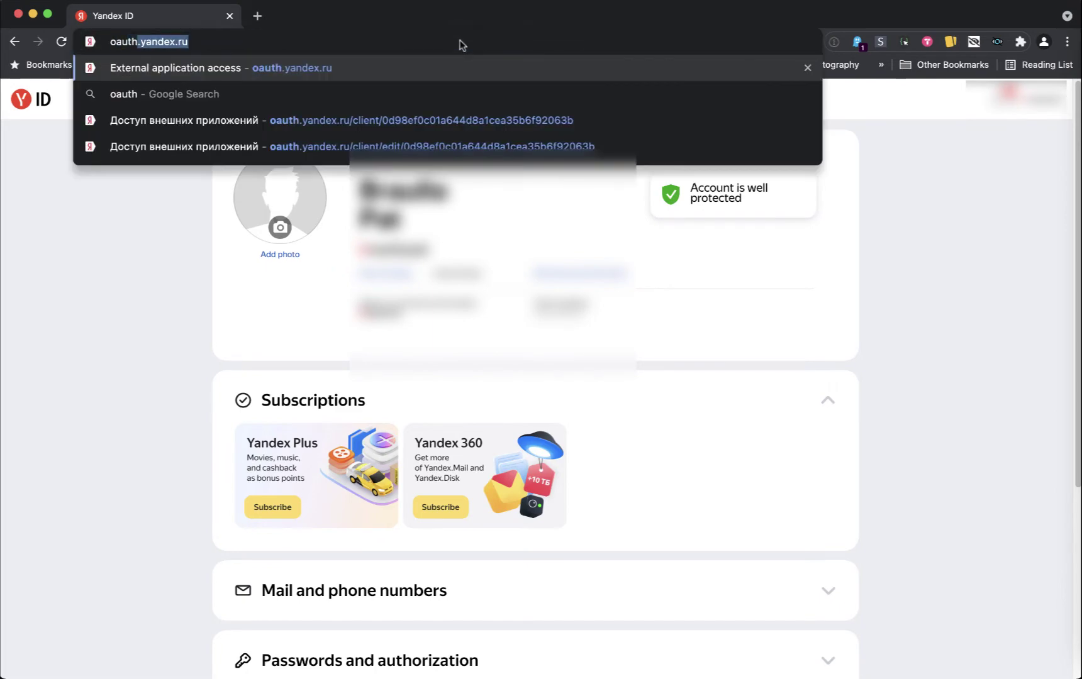
{"action": "key", "text": "Return"}
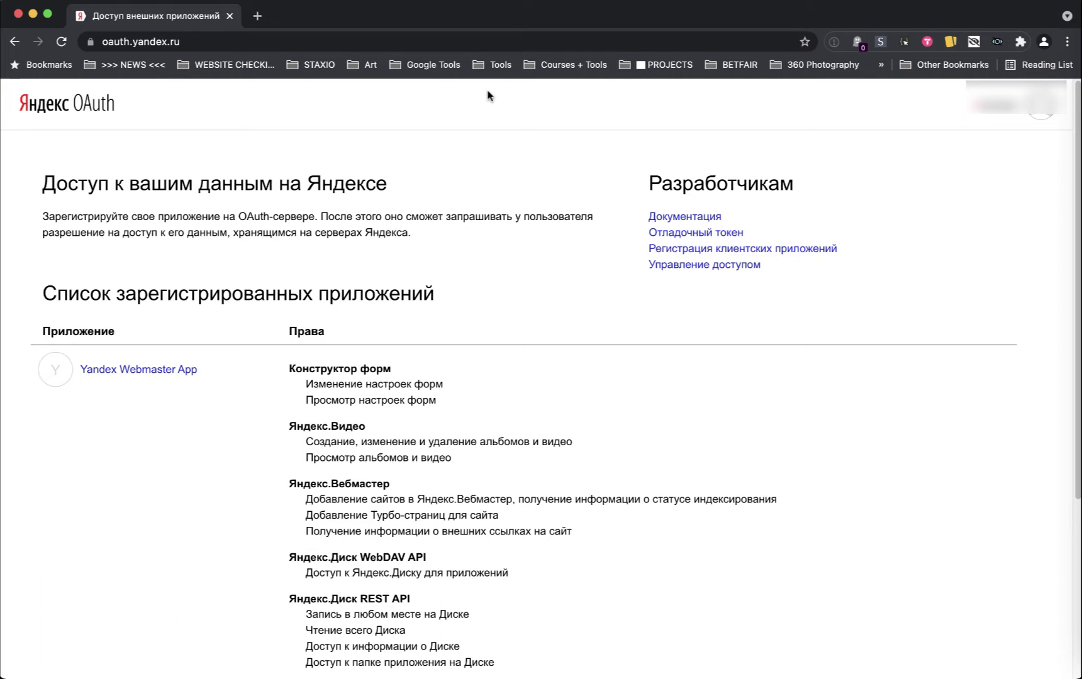
{"action": "right_click", "coordinate": [491, 164]}
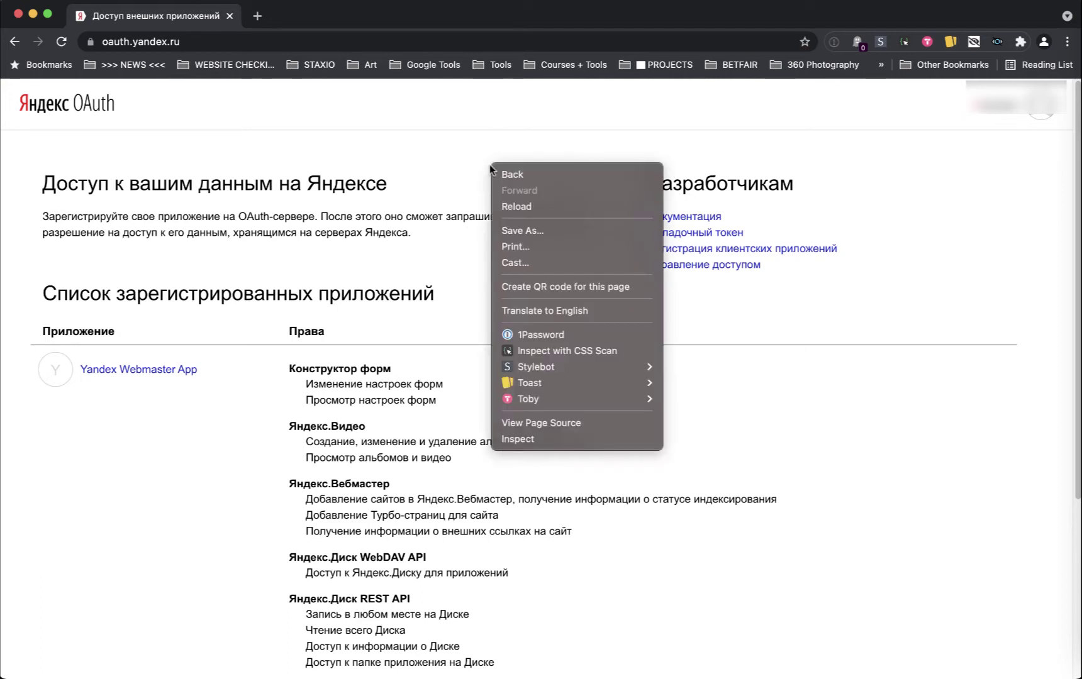
{"action": "left_click", "coordinate": [623, 312]}
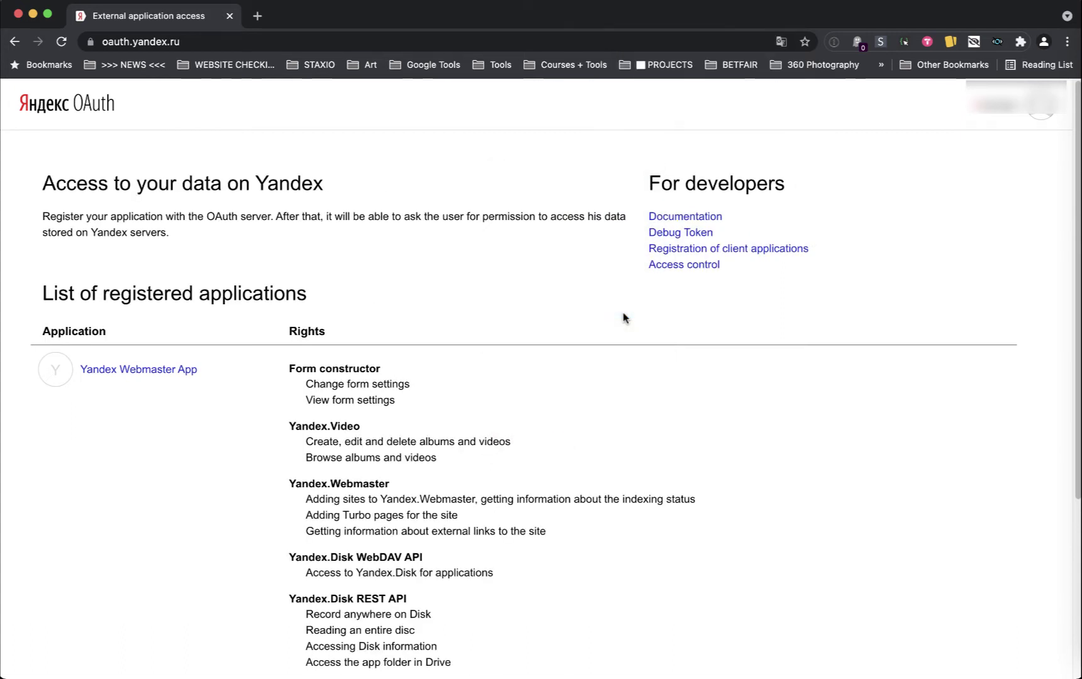
{"action": "scroll", "coordinate": [623, 318], "scroll_direction": "down", "scroll_amount": 3}
{"action": "scroll", "coordinate": [625, 318], "scroll_direction": "down", "scroll_amount": 3}
{"action": "scroll", "coordinate": [623, 317], "scroll_direction": "up", "scroll_amount": 1}
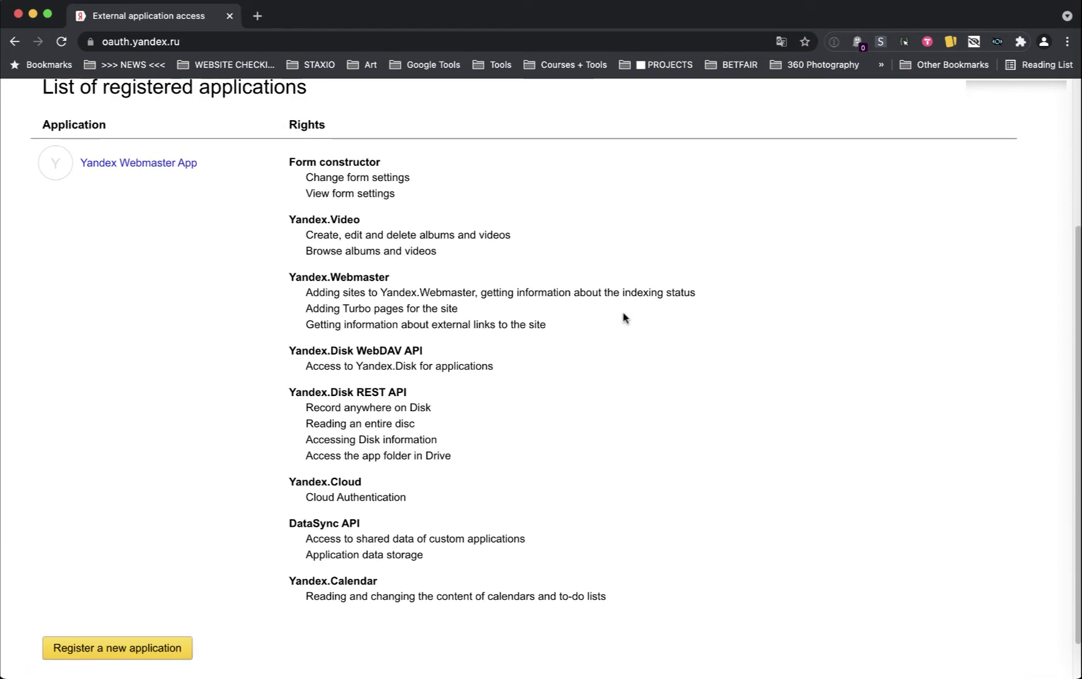
{"action": "scroll", "coordinate": [623, 317], "scroll_direction": "up", "scroll_amount": 5}
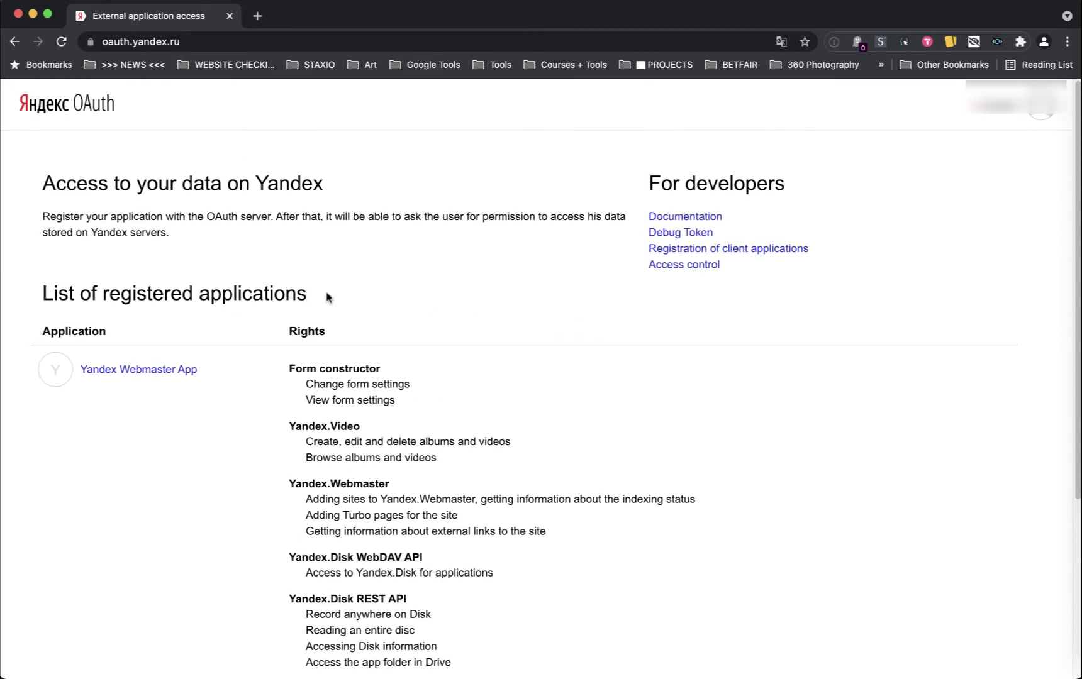
{"action": "scroll", "coordinate": [327, 297], "scroll_direction": "down", "scroll_amount": 5}
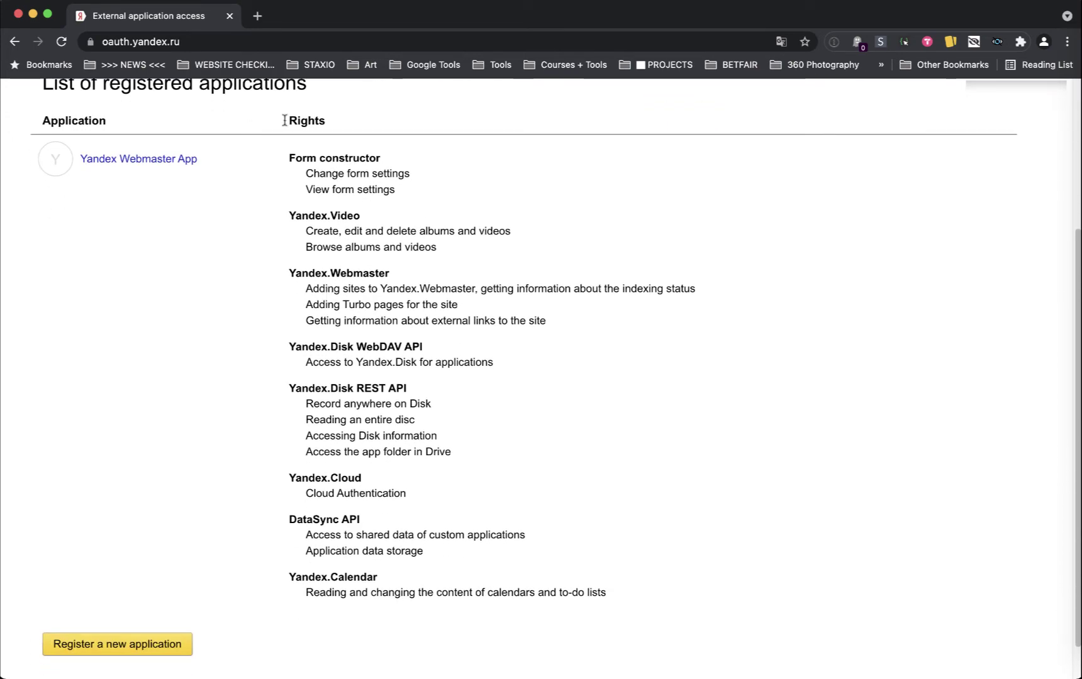
{"action": "left_click_drag", "start_coordinate": [292, 119], "coordinate": [300, 164]}
{"action": "left_click", "coordinate": [466, 204]}
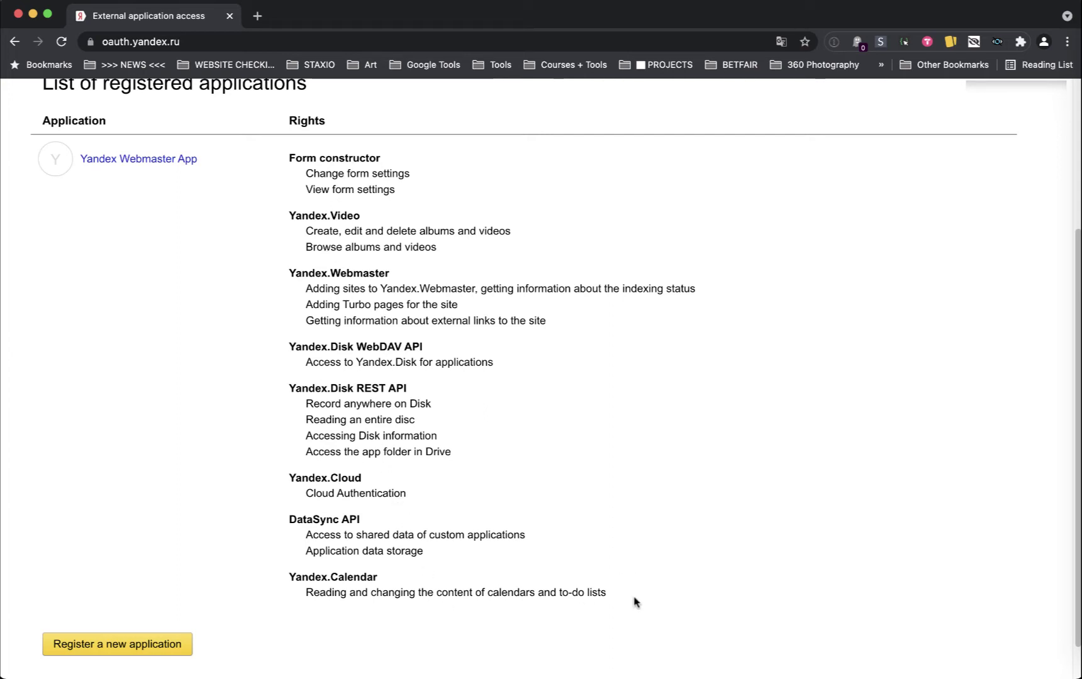
{"action": "left_click_drag", "start_coordinate": [634, 602], "coordinate": [286, 153]}
{"action": "left_click", "coordinate": [472, 212]}
Start registering a new application and translate its creation form into English.
{"action": "left_click", "coordinate": [173, 643]}
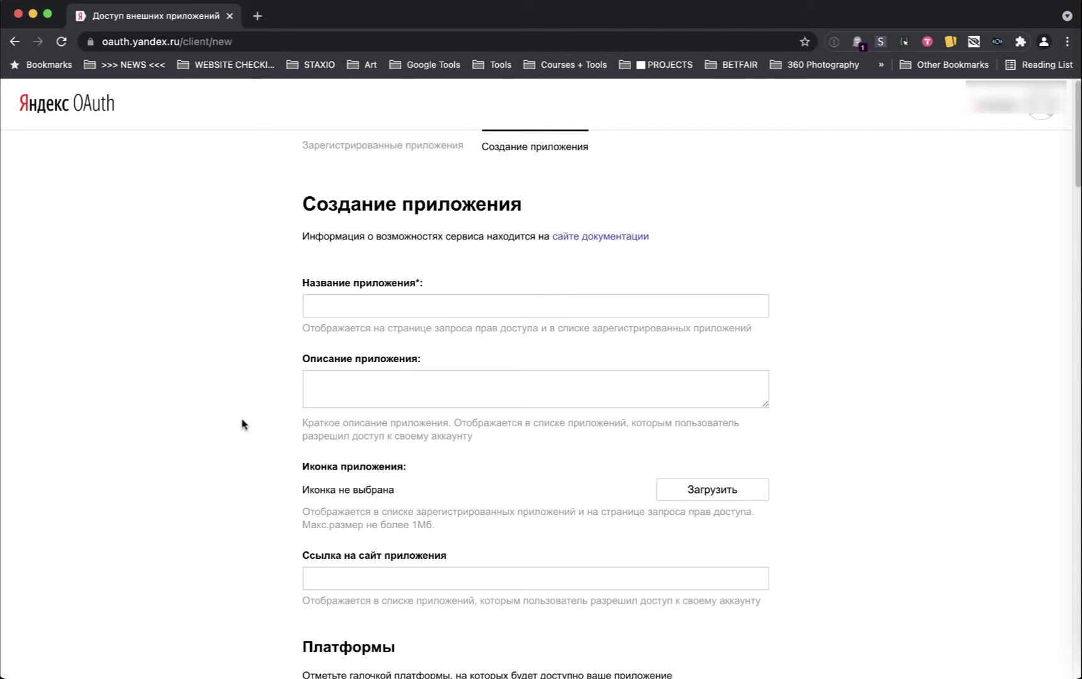
{"action": "right_click", "coordinate": [243, 420]}
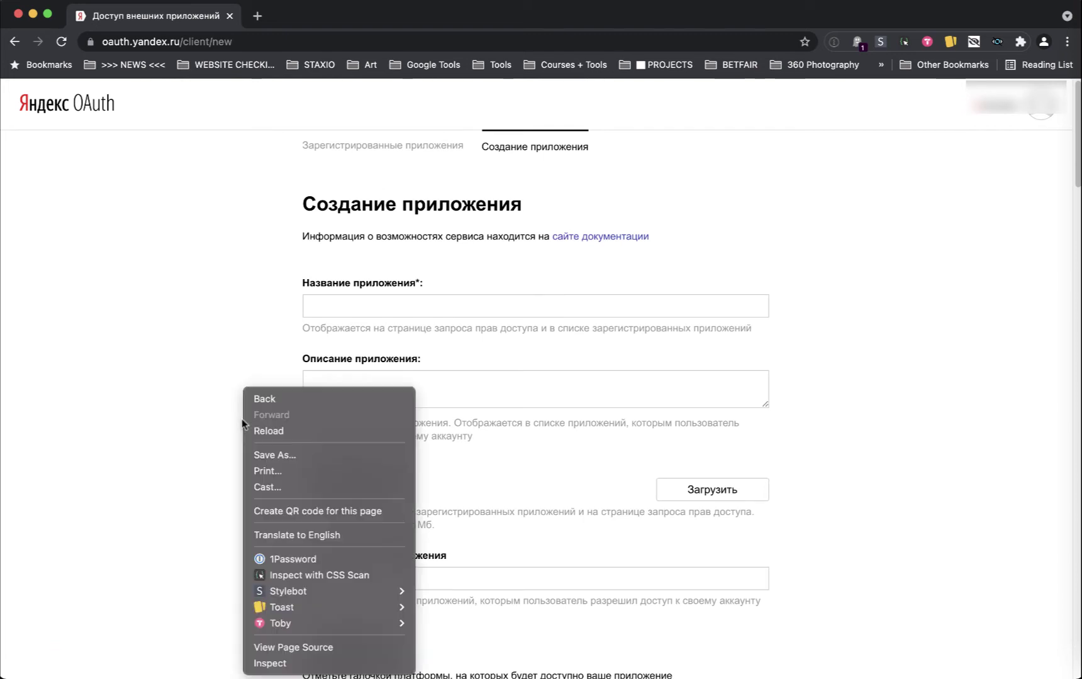
{"action": "left_click", "coordinate": [372, 536]}
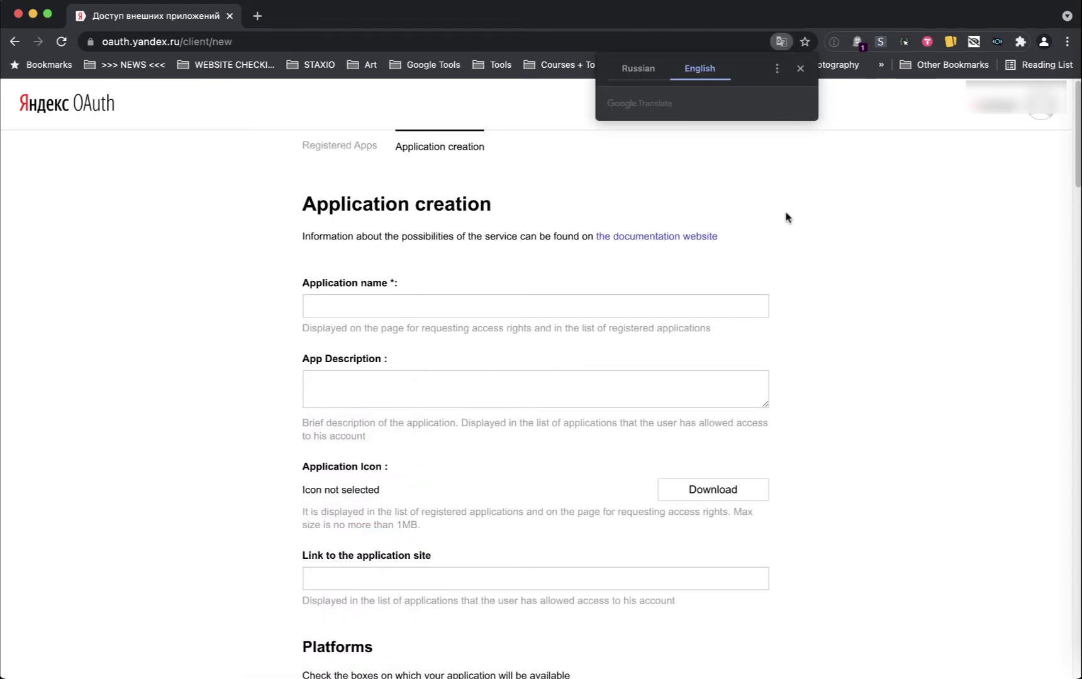
Enter 'Staxio App' as both the application name and description.
{"action": "left_click", "coordinate": [658, 306]}
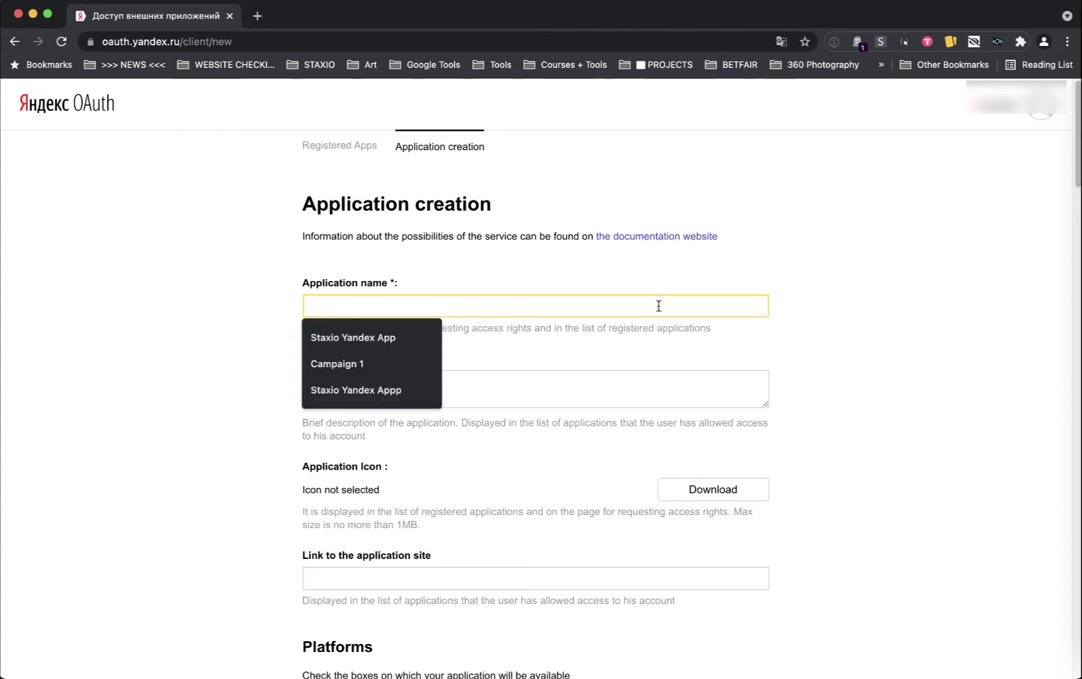
{"action": "type", "text": "Staxio App"}
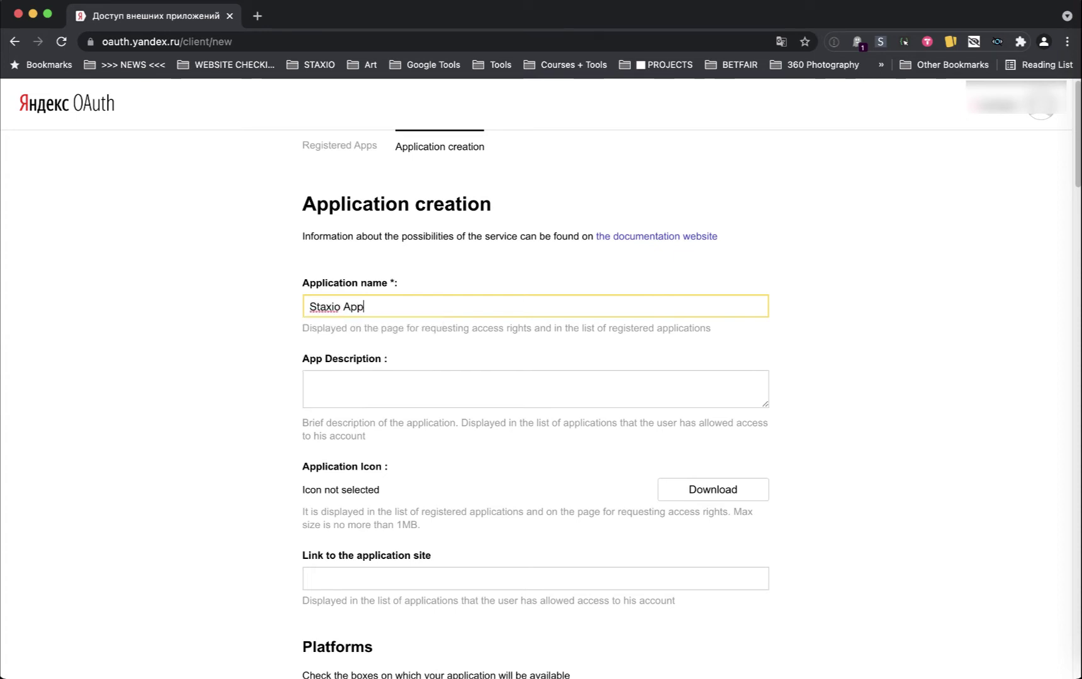
{"action": "key", "text": "super+a"}
{"action": "key", "text": "super+c"}
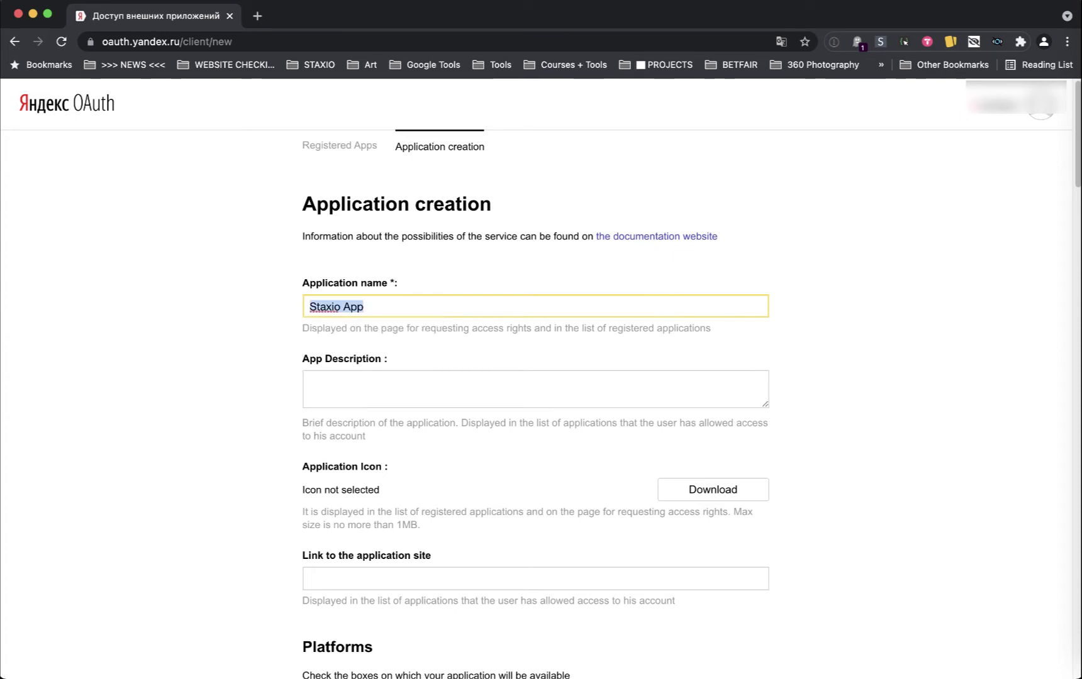
{"action": "key", "text": "Tab"}
{"action": "key", "text": "super+v"}
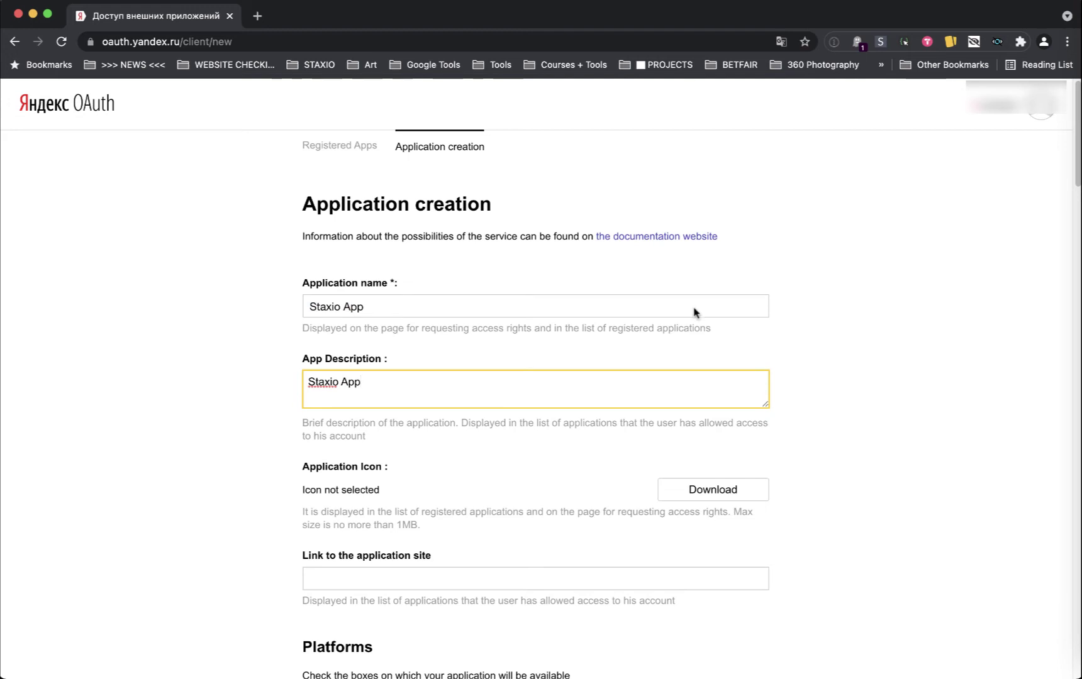
{"action": "left_click", "coordinate": [803, 384]}
Tick Web services as the application's platform.
{"action": "scroll", "coordinate": [802, 384], "scroll_direction": "down", "scroll_amount": 5}
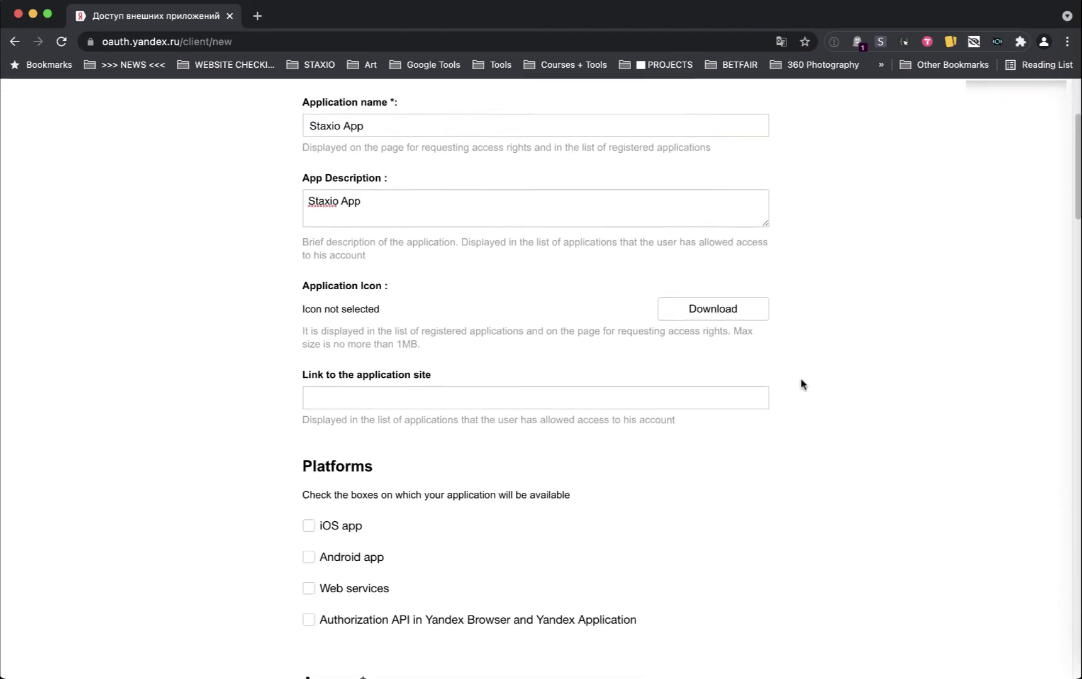
{"action": "left_click", "coordinate": [309, 462]}
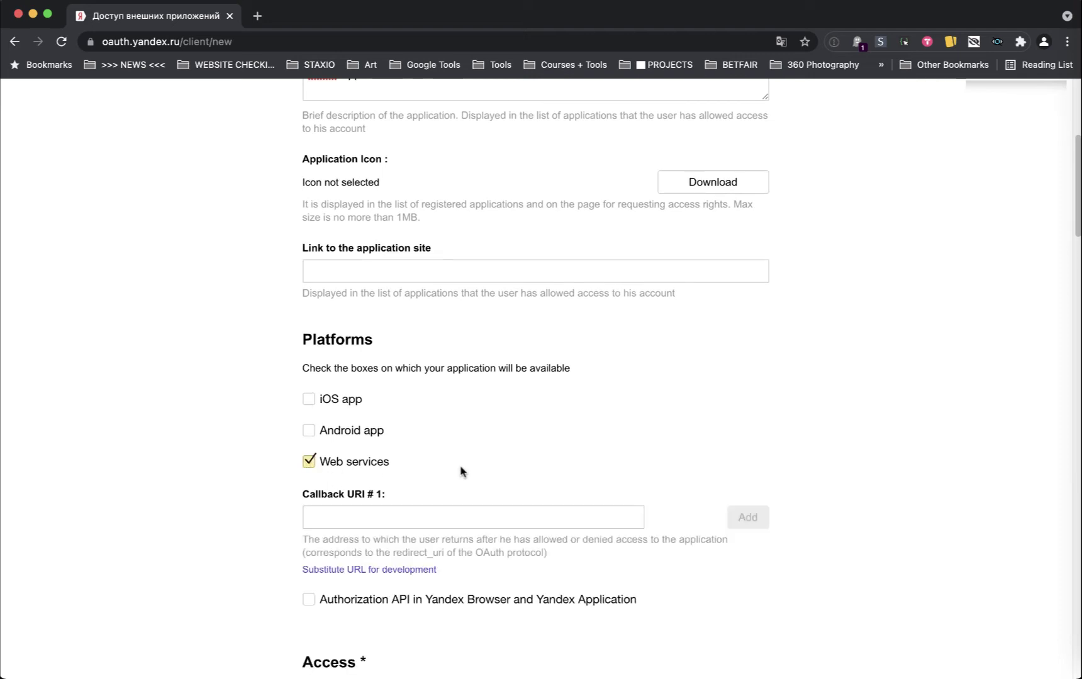
{"action": "scroll", "coordinate": [462, 471], "scroll_direction": "down", "scroll_amount": 1}
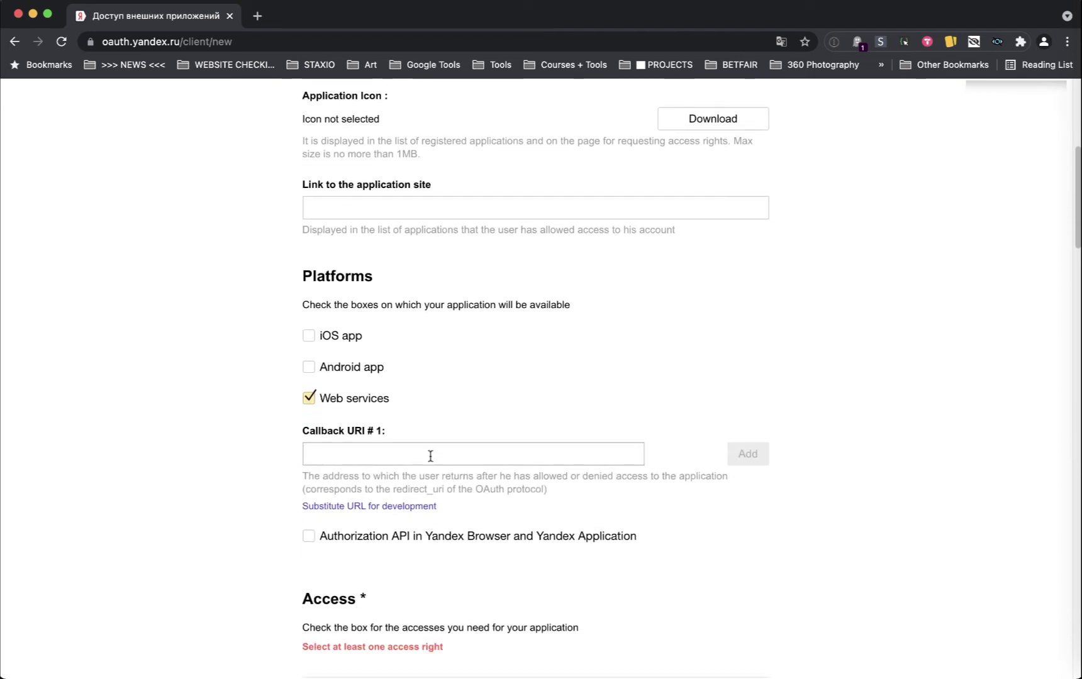
Copy the Yandex callback URL from Staxio's settings page and return to the OAuth form.
{"action": "left_click", "coordinate": [430, 455]}
{"action": "key", "text": "super+Tab"}
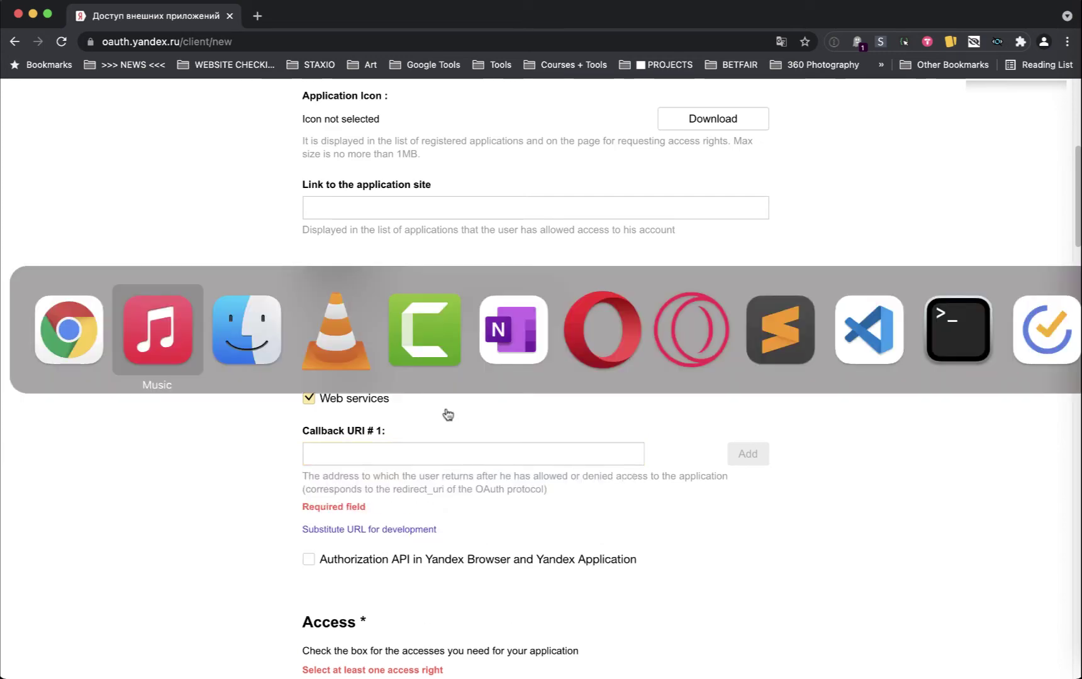
{"action": "key", "text": "super+Tab"}
{"action": "key", "text": "super+Tab"}
{"action": "key", "text": "super+Tab"}
{"action": "key", "text": "super+Tab"}
{"action": "key", "text": "super+Tab"}
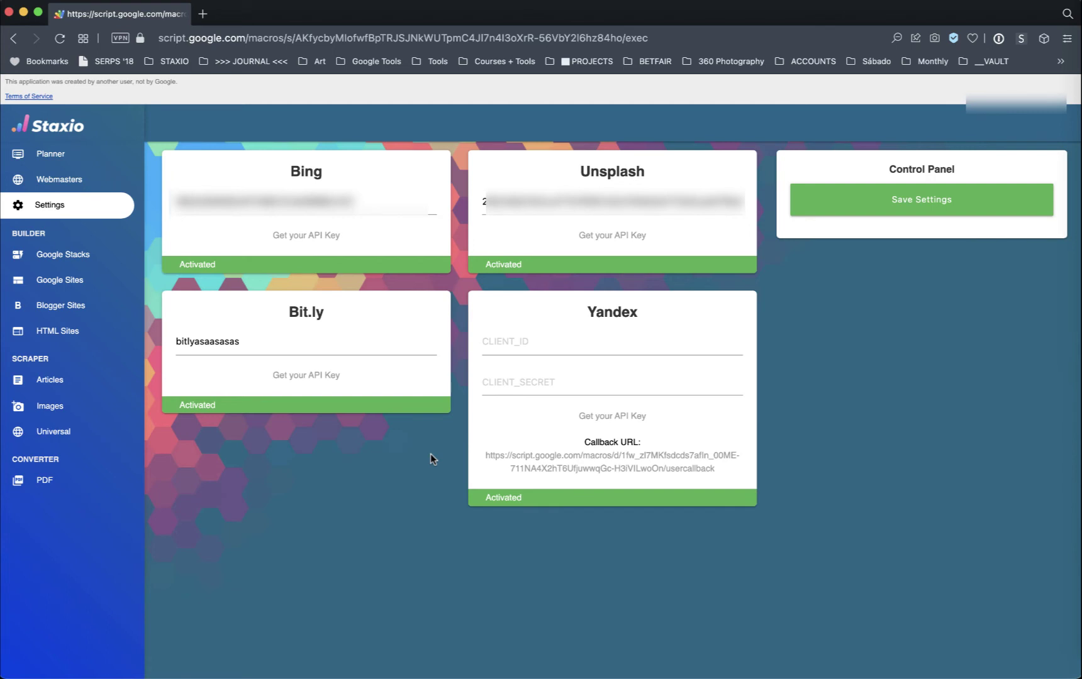
{"action": "left_click", "coordinate": [82, 208]}
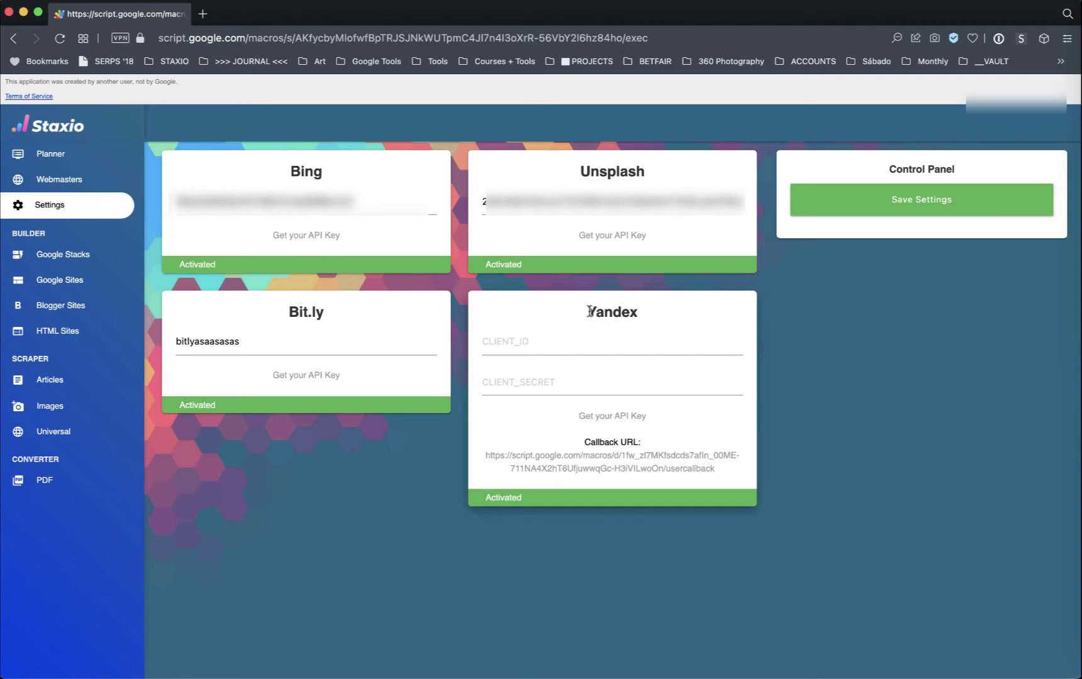
{"action": "left_click_drag", "start_coordinate": [485, 454], "coordinate": [719, 473]}
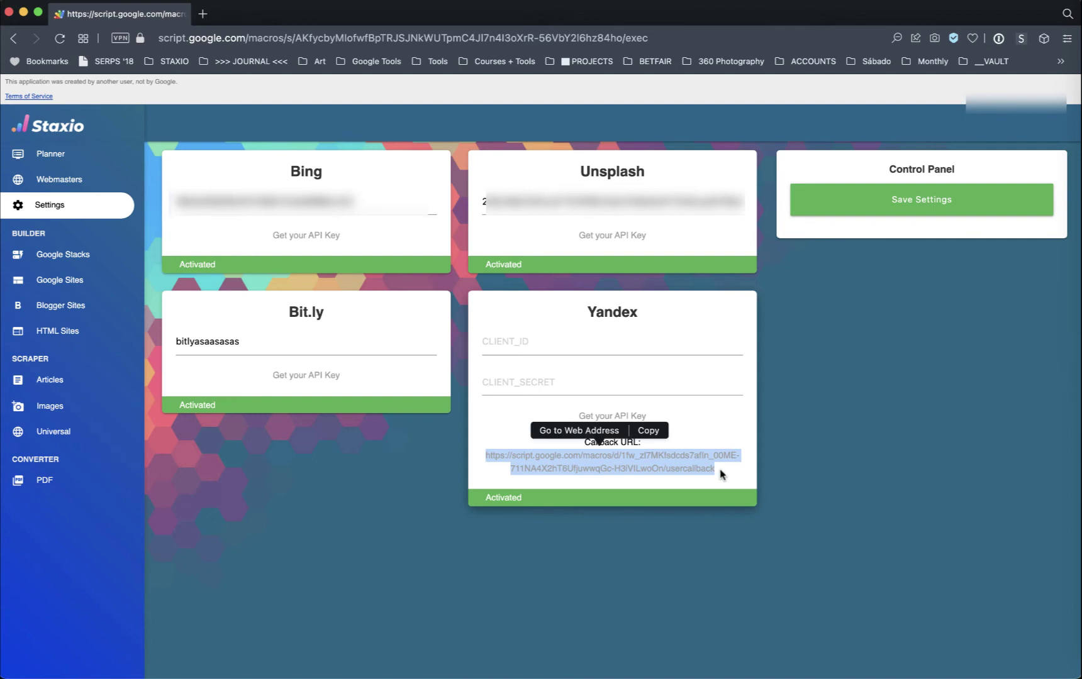
{"action": "left_click", "coordinate": [645, 432]}
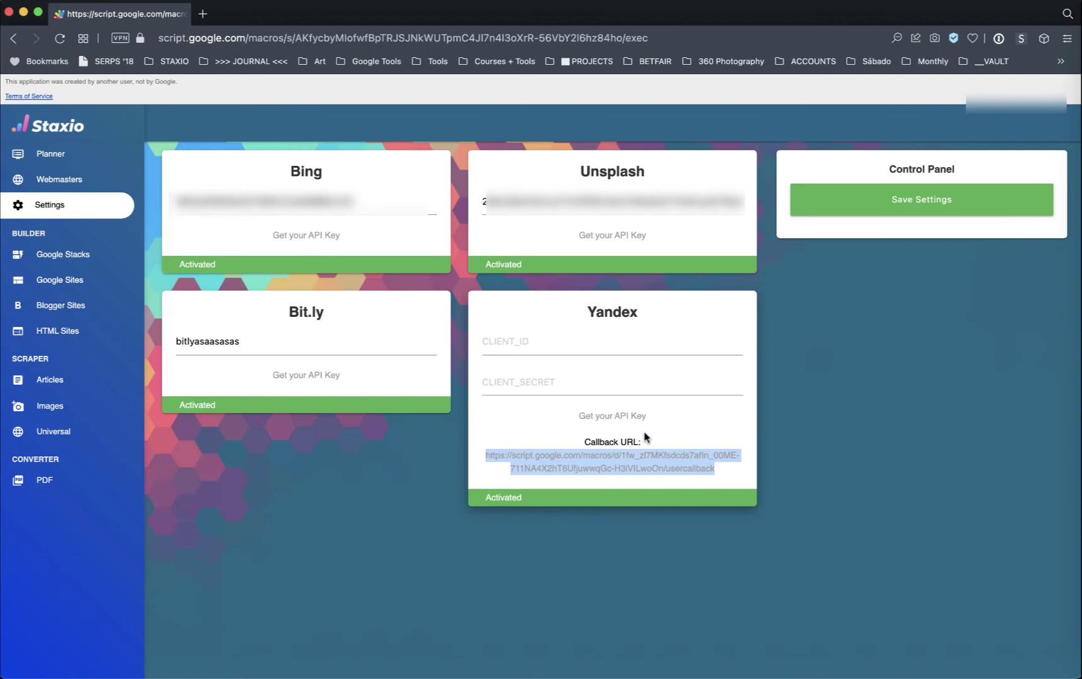
{"action": "key", "text": "super+Tab"}
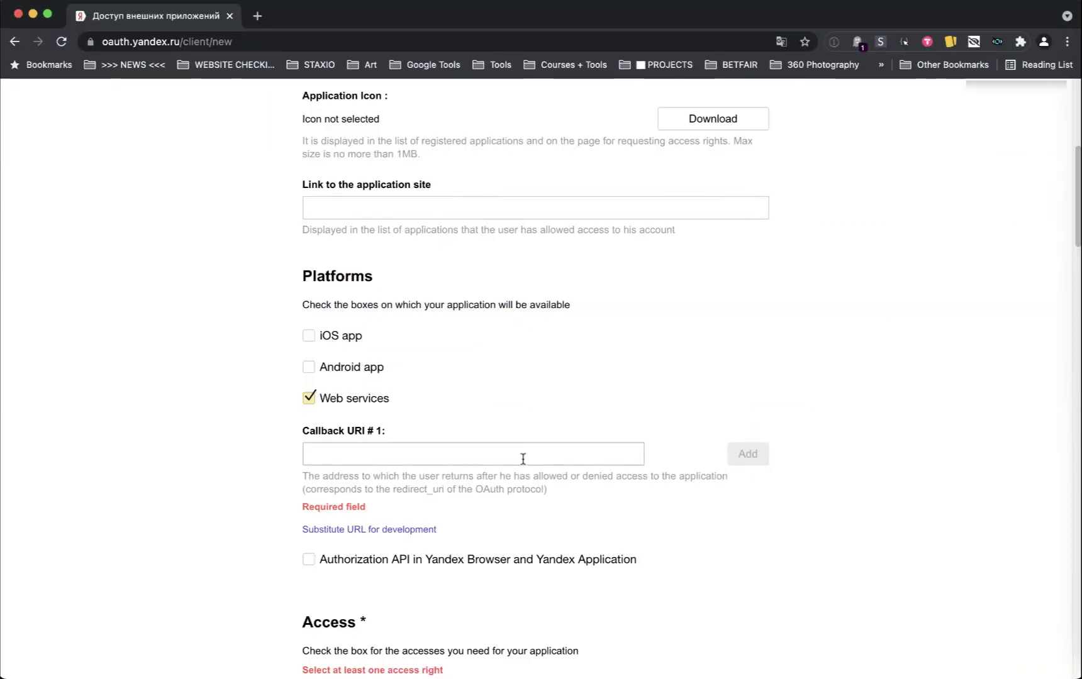
Paste Staxio's /usercallback URL into Callback URI #1 and scroll to the Access section.
{"action": "left_click", "coordinate": [522, 459]}
{"action": "key", "text": "super+v"}
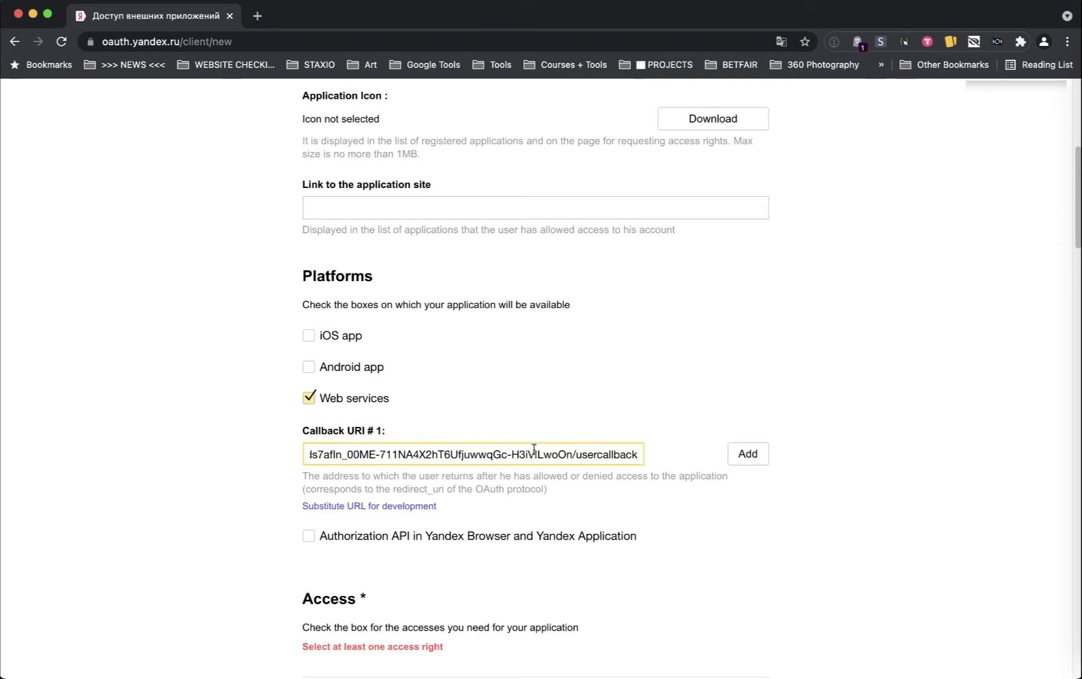
{"action": "scroll", "coordinate": [534, 452], "scroll_direction": "down", "scroll_amount": 4}
{"action": "scroll", "coordinate": [534, 454], "scroll_direction": "down", "scroll_amount": 8}
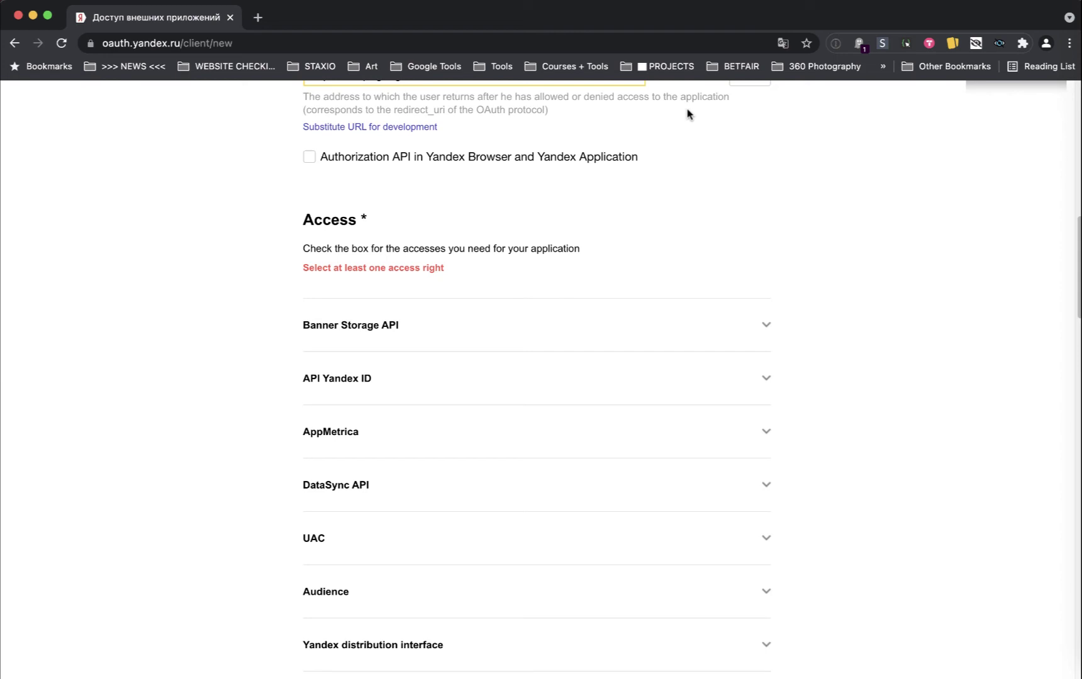
{"action": "scroll", "coordinate": [687, 114], "scroll_direction": "down", "scroll_amount": 3}
{"action": "scroll", "coordinate": [692, 145], "scroll_direction": "down", "scroll_amount": 1}
{"action": "scroll", "coordinate": [692, 144], "scroll_direction": "down", "scroll_amount": 1}
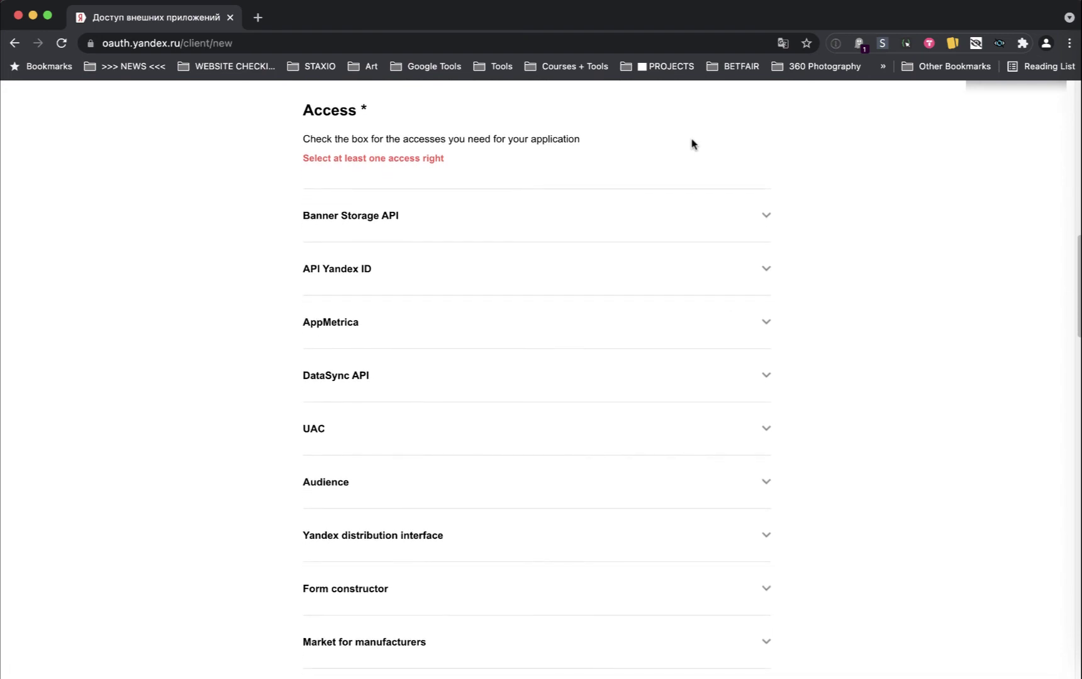
{"action": "scroll", "coordinate": [801, 270], "scroll_direction": "down", "scroll_amount": 10}
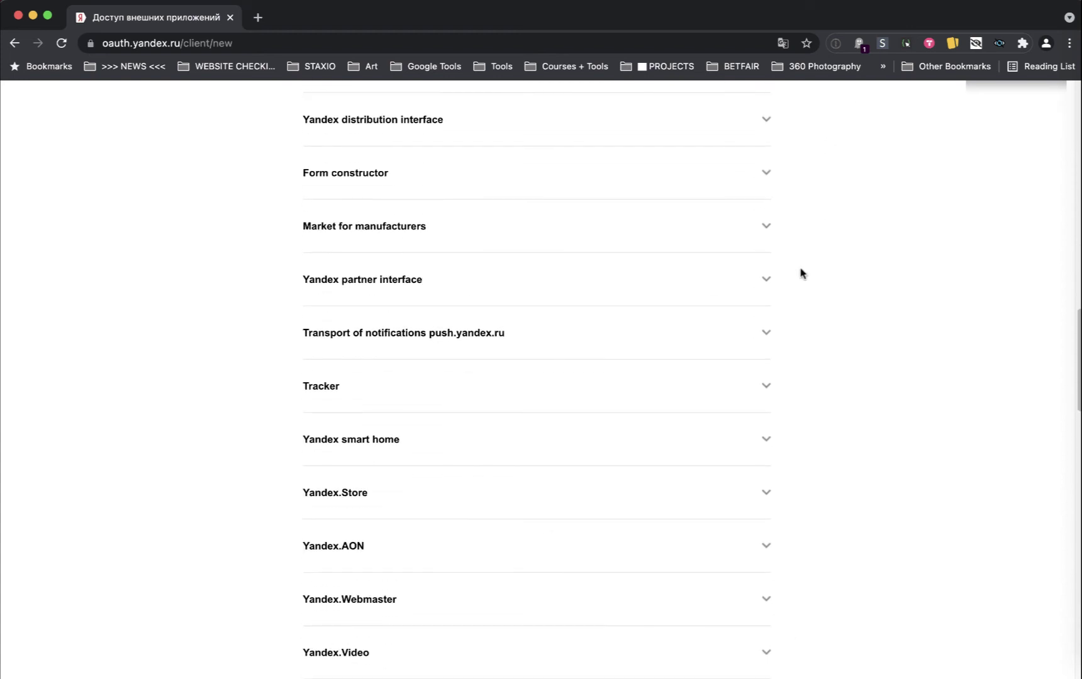
{"action": "scroll", "coordinate": [801, 272], "scroll_direction": "down", "scroll_amount": 3}
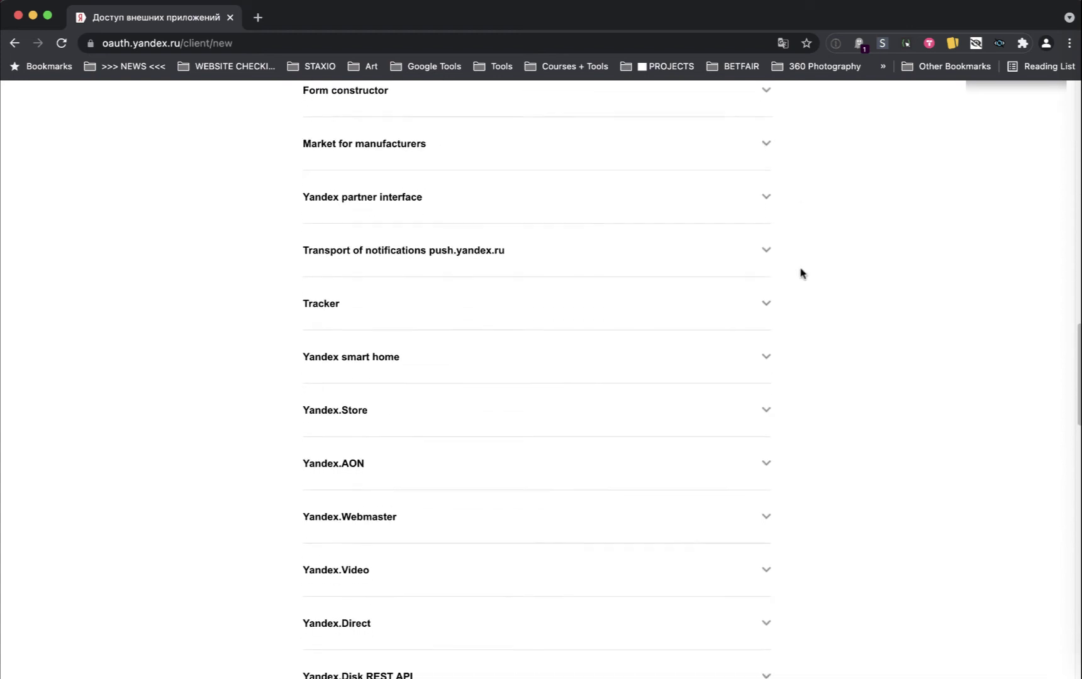
{"action": "scroll", "coordinate": [801, 272], "scroll_direction": "down", "scroll_amount": 6}
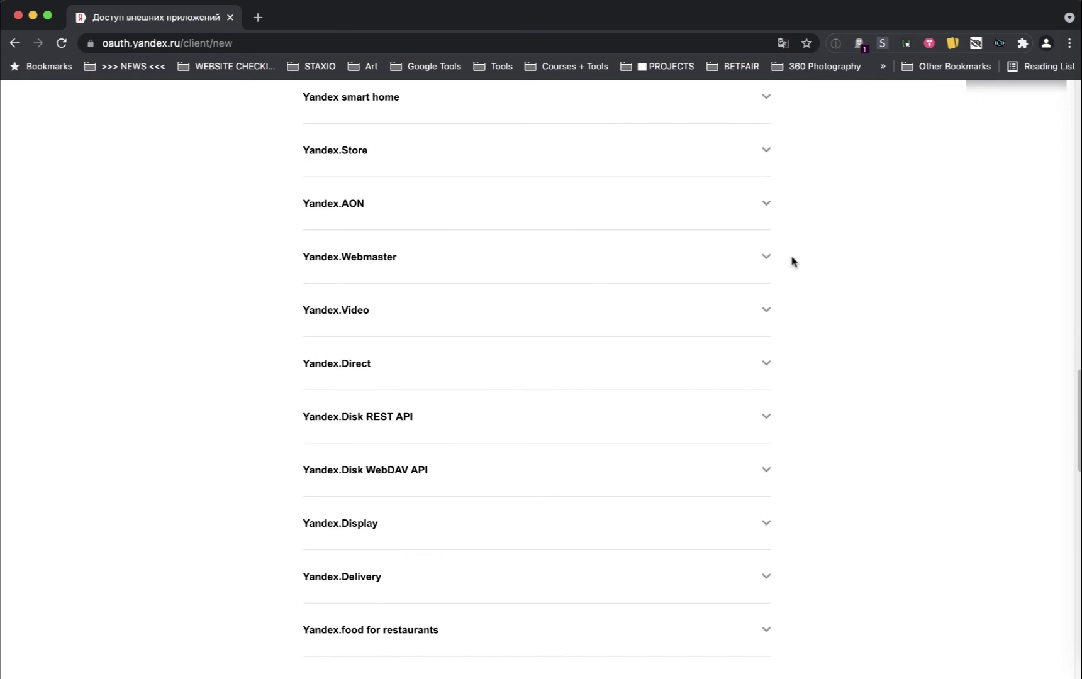
Grant Yandex.Webmaster rights for Turbo pages, sites with indexing status, and external links.
{"action": "left_click", "coordinate": [768, 258]}
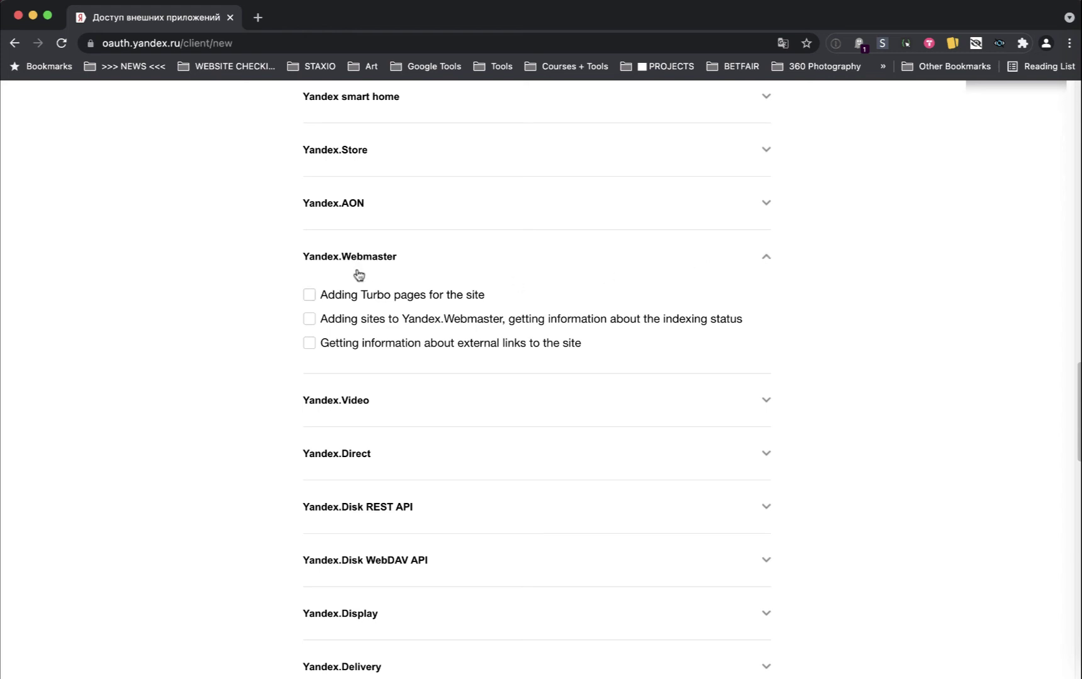
{"action": "left_click", "coordinate": [309, 298]}
{"action": "left_click", "coordinate": [309, 320]}
{"action": "left_click", "coordinate": [309, 344]}
{"action": "scroll", "coordinate": [292, 348], "scroll_direction": "down", "scroll_amount": 10}
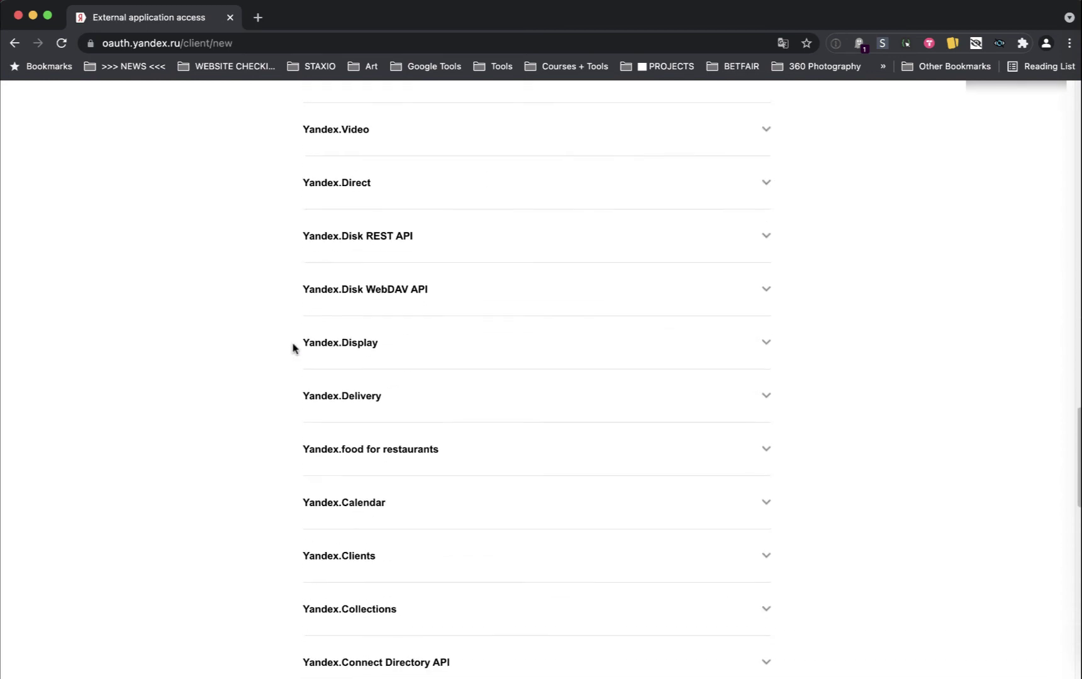
{"action": "scroll", "coordinate": [292, 348], "scroll_direction": "down", "scroll_amount": 13}
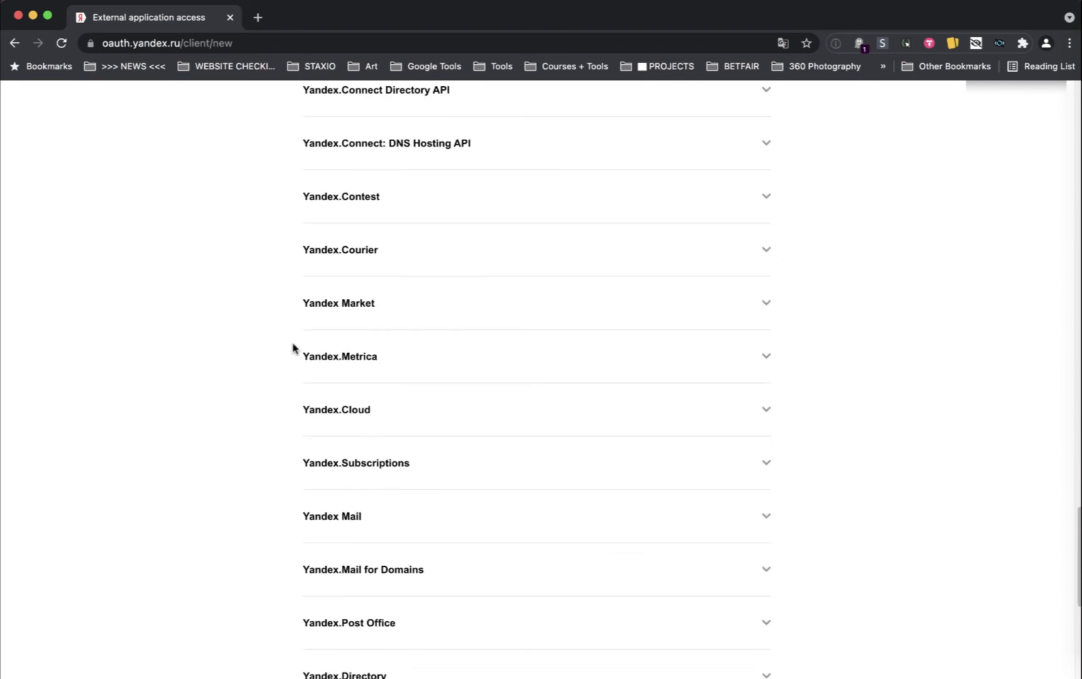
{"action": "scroll", "coordinate": [292, 348], "scroll_direction": "down", "scroll_amount": 2}
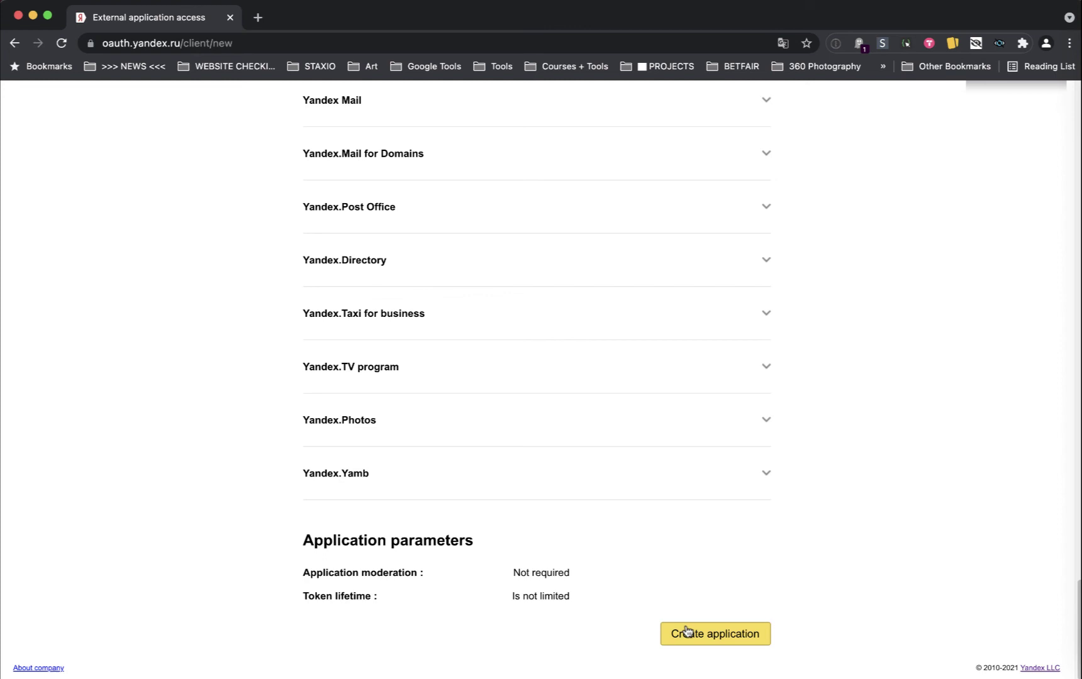
Create the Staxio App application and translate its details page into English.
{"action": "left_click", "coordinate": [765, 640]}
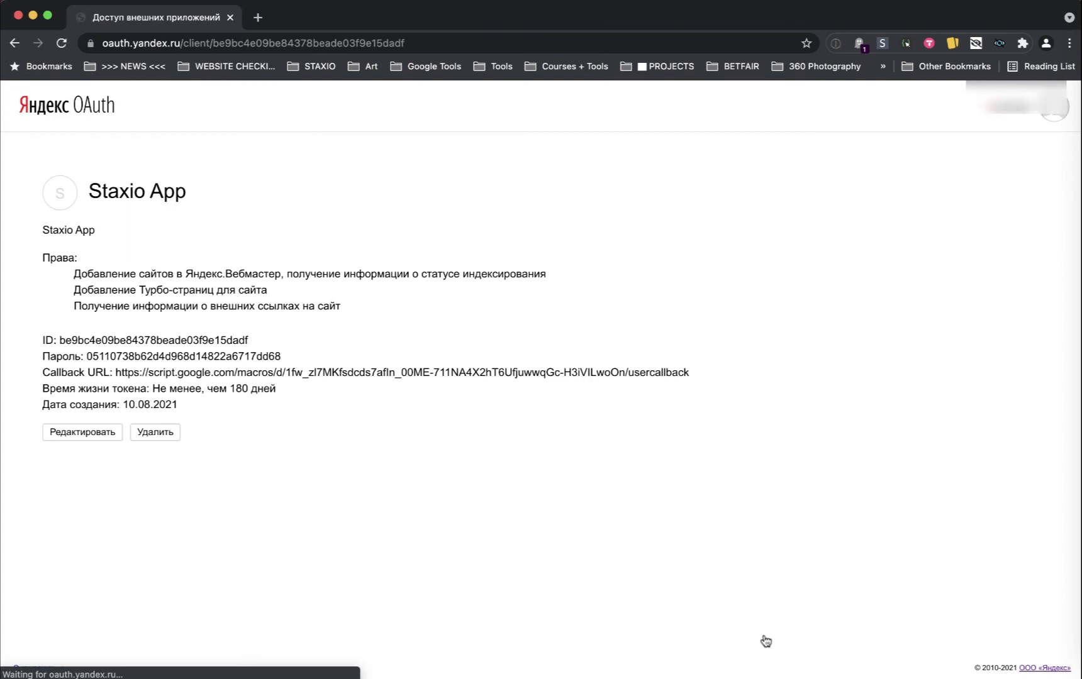
{"action": "right_click", "coordinate": [455, 476]}
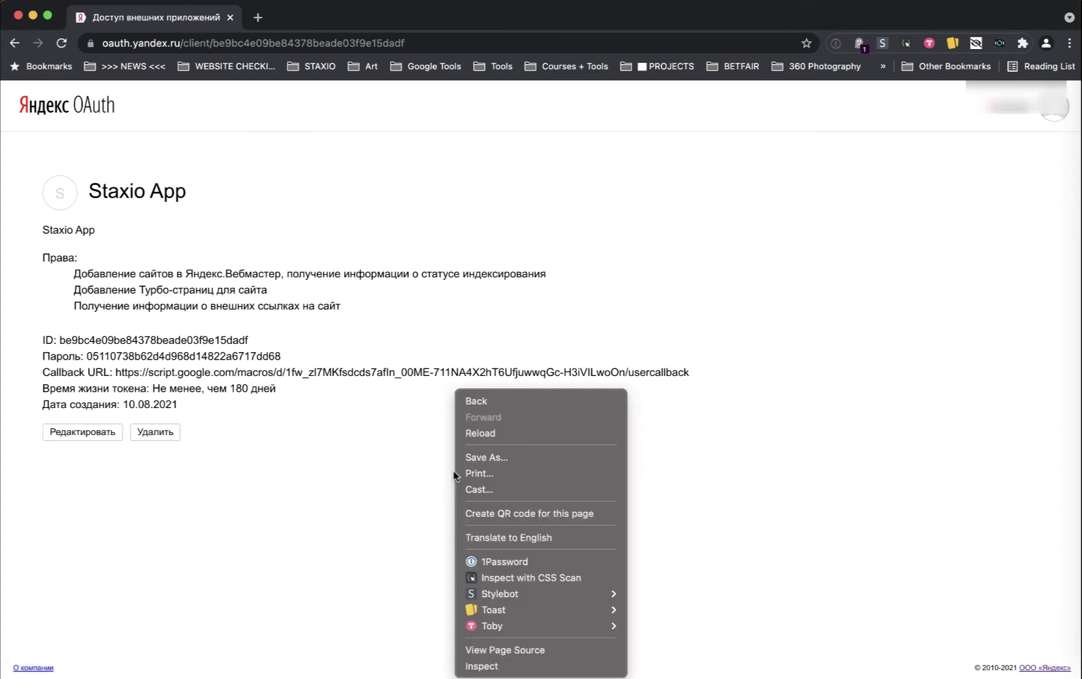
{"action": "left_click", "coordinate": [566, 538]}
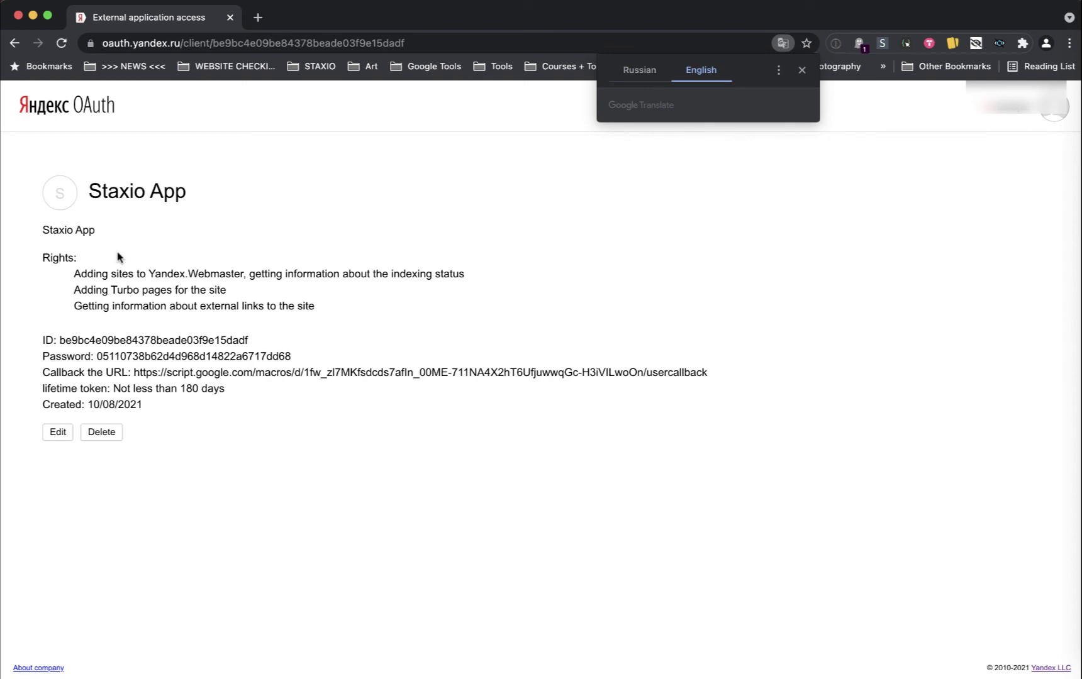
{"action": "left_click", "coordinate": [121, 341]}
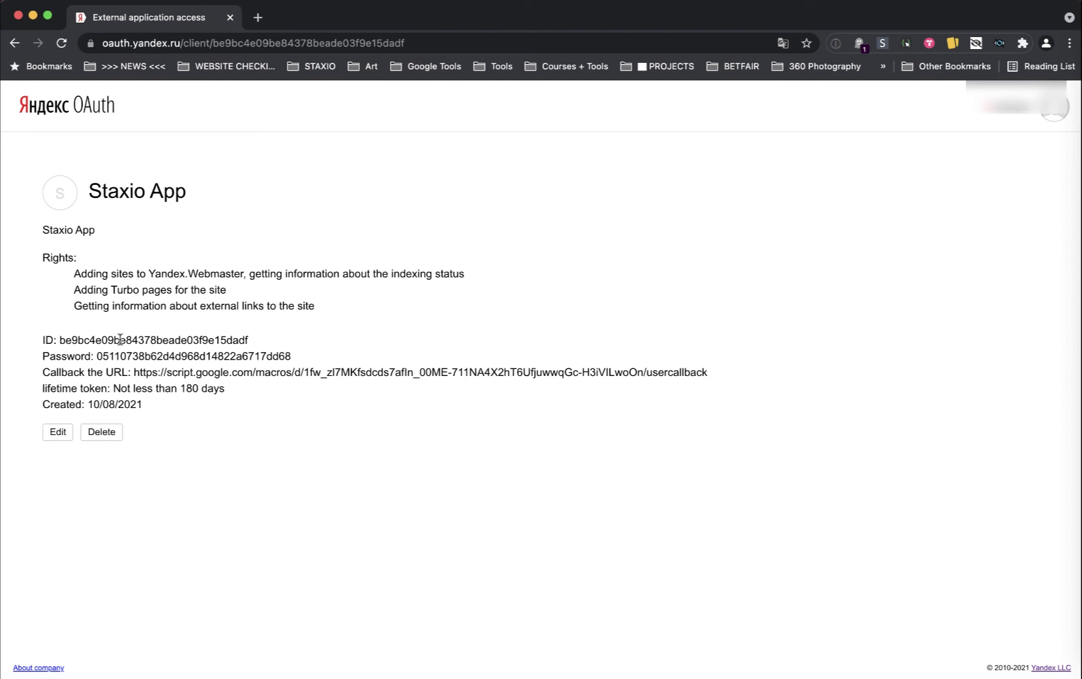
Copy the new application's ID.
{"action": "double_click", "coordinate": [219, 338]}
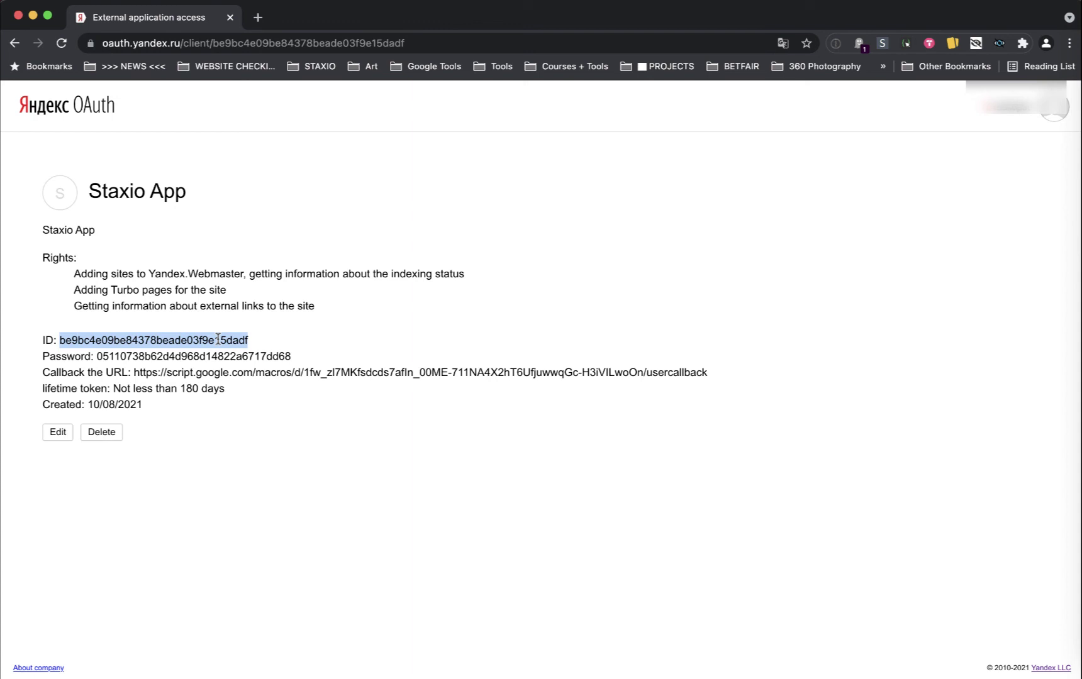
{"action": "double_click", "coordinate": [187, 355]}
{"action": "double_click", "coordinate": [183, 341]}
{"action": "right_click", "coordinate": [183, 341]}
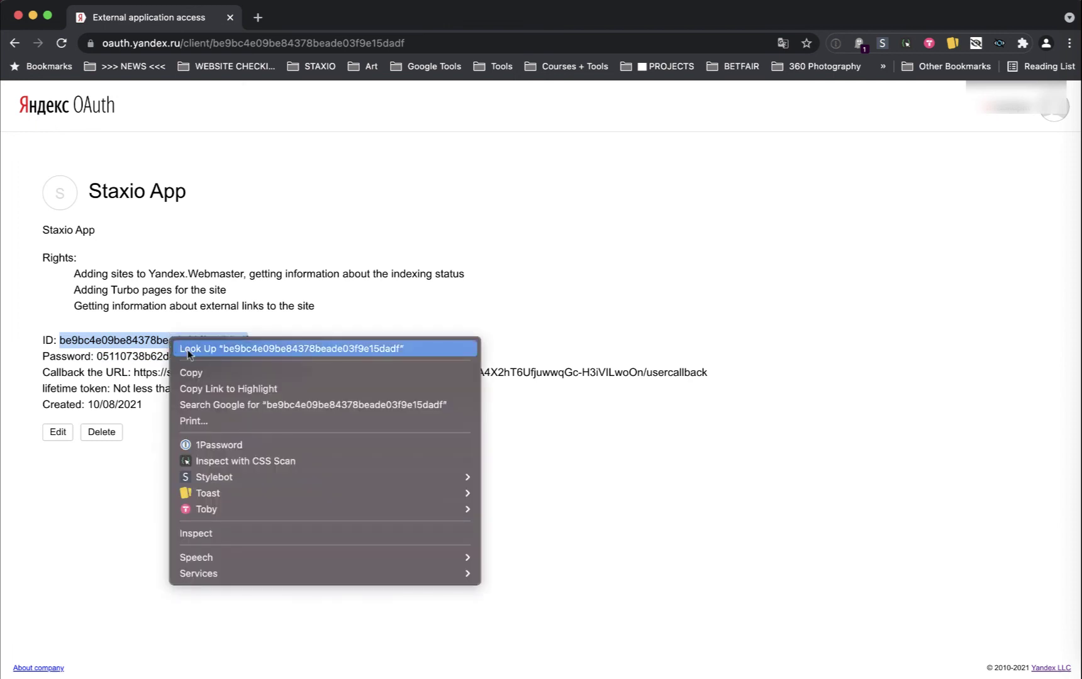
{"action": "left_click", "coordinate": [198, 369]}
Paste the application ID into the Yandex card's CLIENT_ID field in Staxio.
{"action": "key", "text": "super+Tab"}
{"action": "key", "text": "super+Tab"}
{"action": "key", "text": "super+Tab"}
{"action": "key", "text": "super+Tab"}
{"action": "key", "text": "super+Tab"}
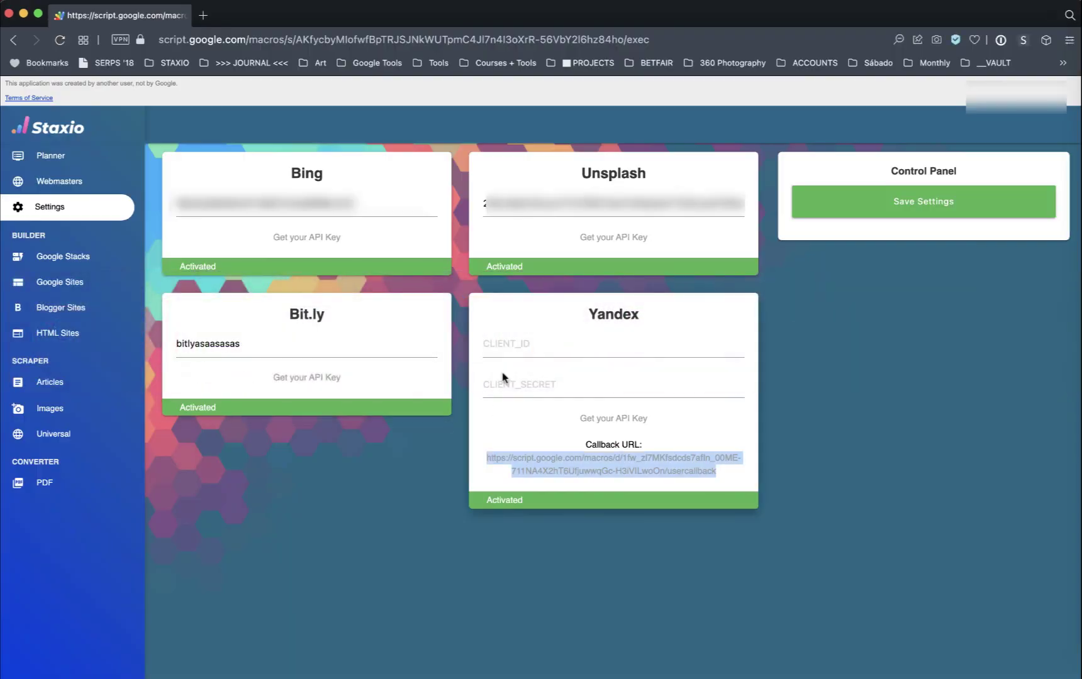
{"action": "left_click", "coordinate": [512, 347]}
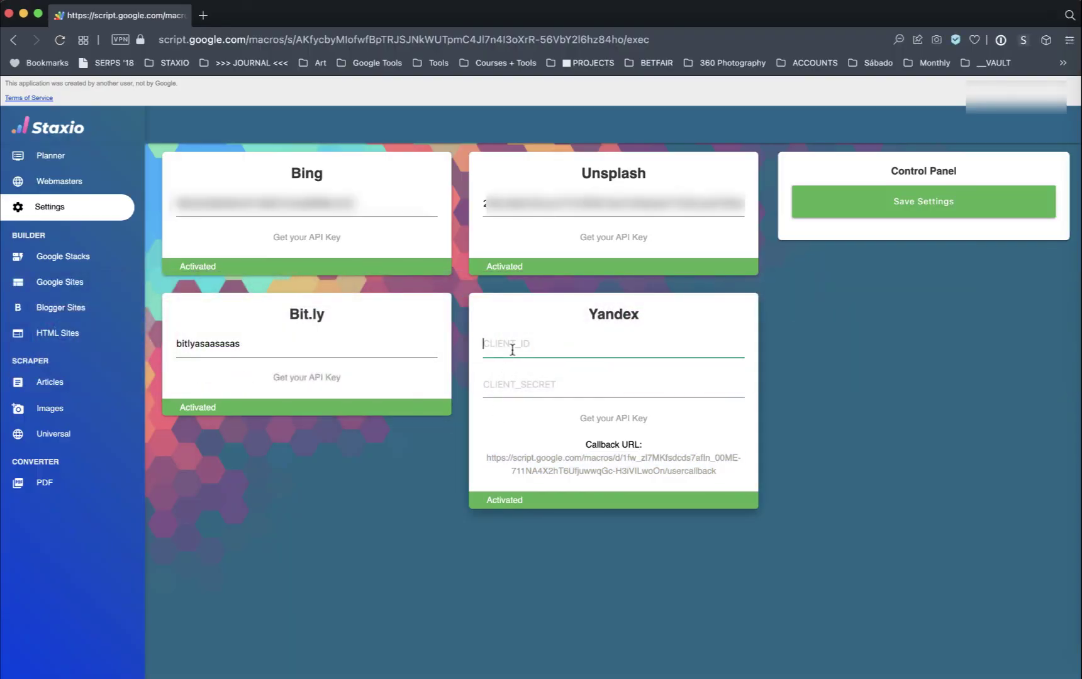
{"action": "key", "text": "super+v"}
{"action": "key", "text": "Tab"}
Copy the app's password into CLIENT_SECRET and save the Staxio settings.
{"action": "key", "text": "super+Tab"}
{"action": "double_click", "coordinate": [188, 357]}
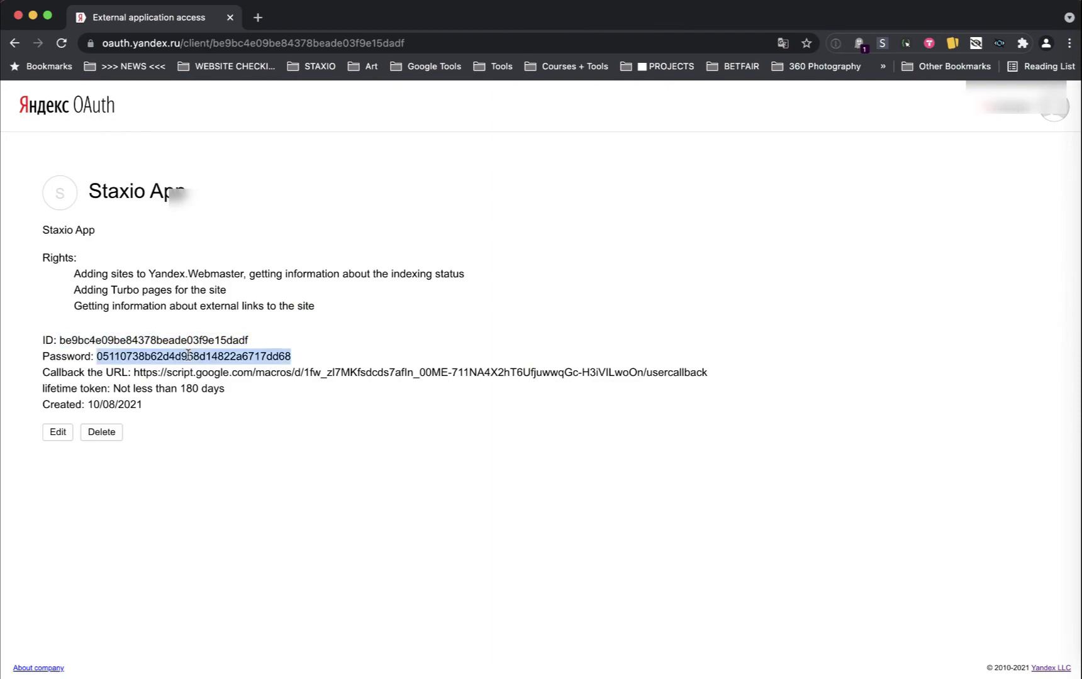
{"action": "key", "text": "super+Tab"}
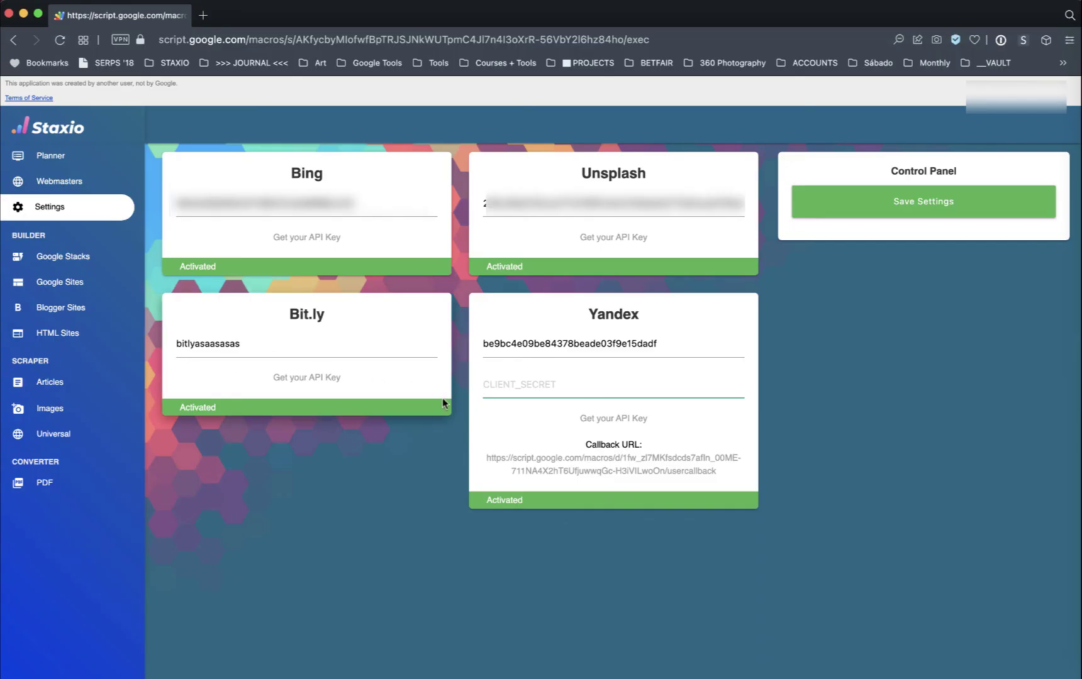
{"action": "key", "text": "super+v"}
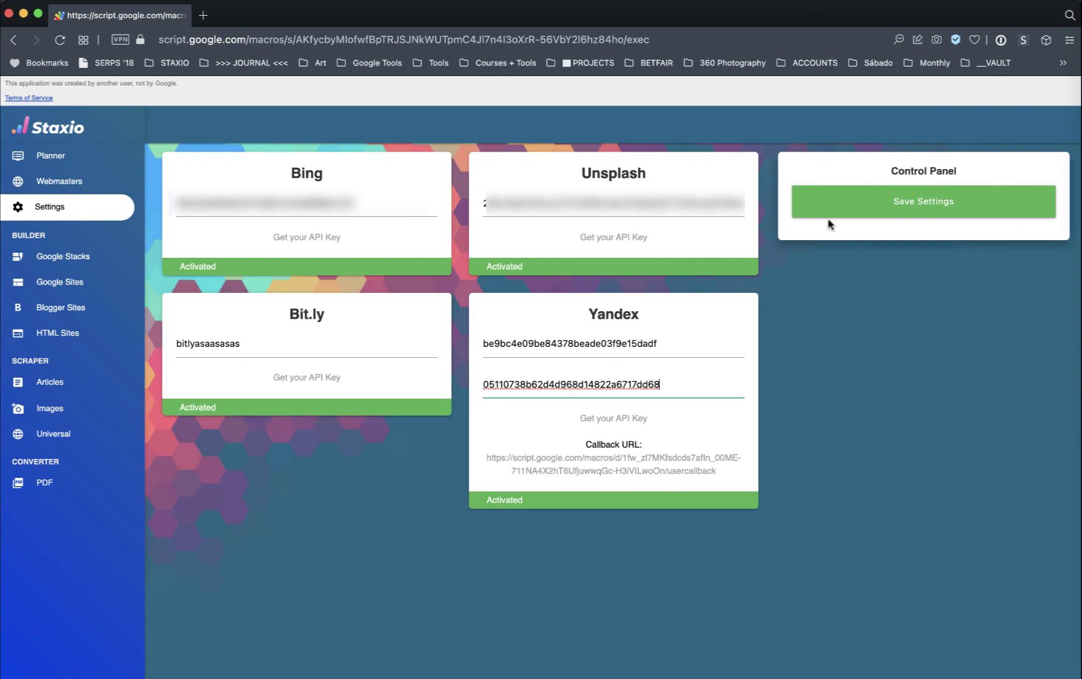
{"action": "left_click", "coordinate": [842, 206]}
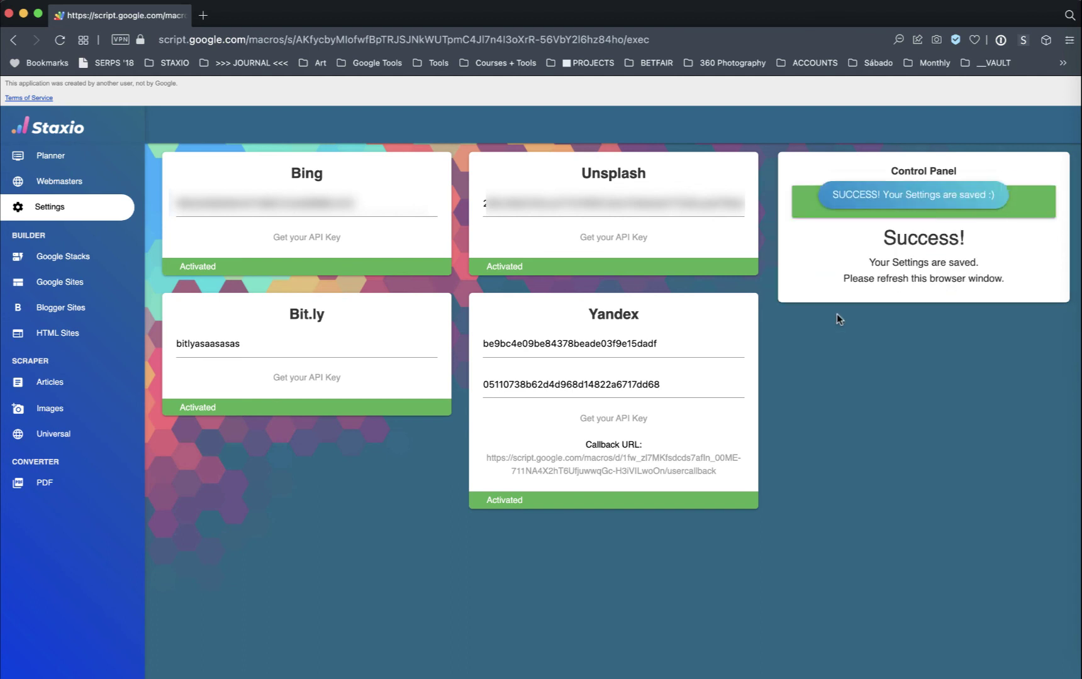